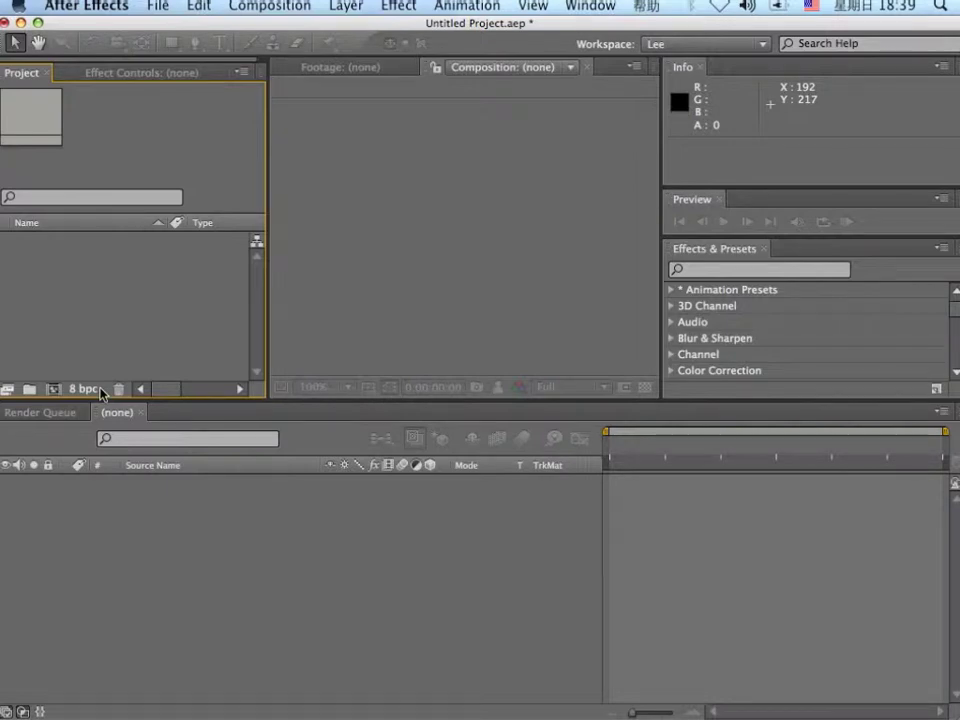
Step: Import woman2.tga from the Footage folder as a single image, with the Targa Sequence option off
double_click(139, 289)
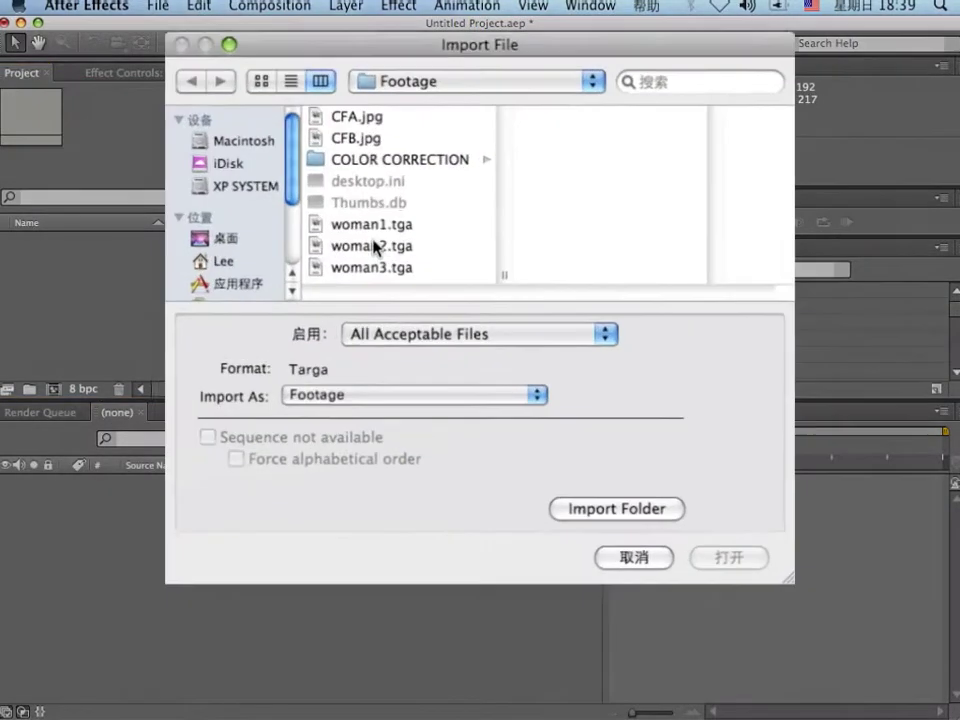
left_click(370, 244)
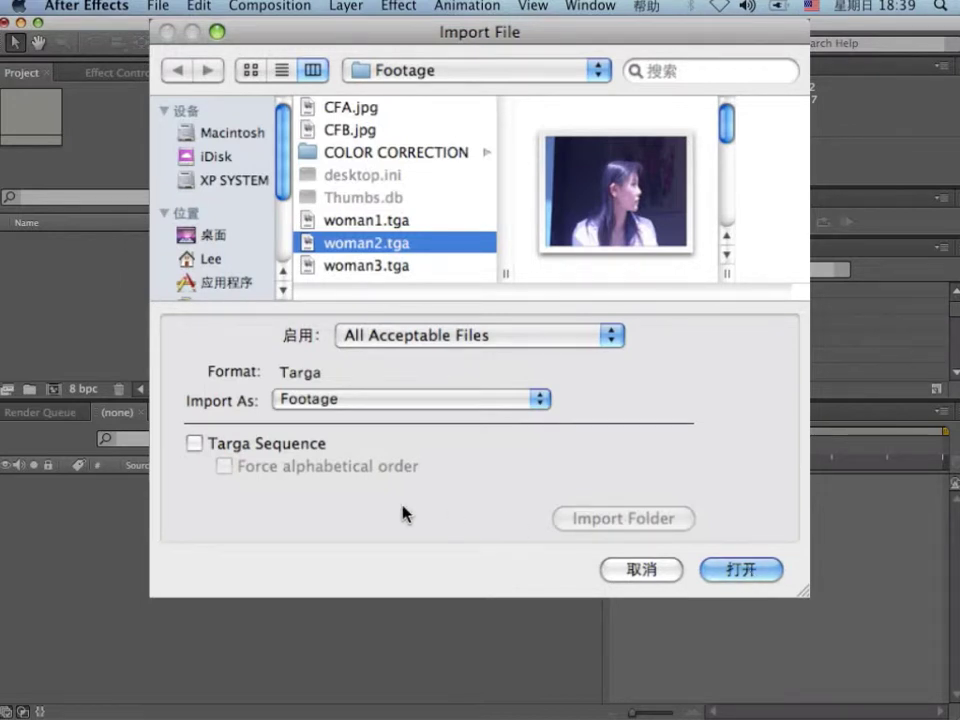
left_click(212, 448)
left_click(212, 448)
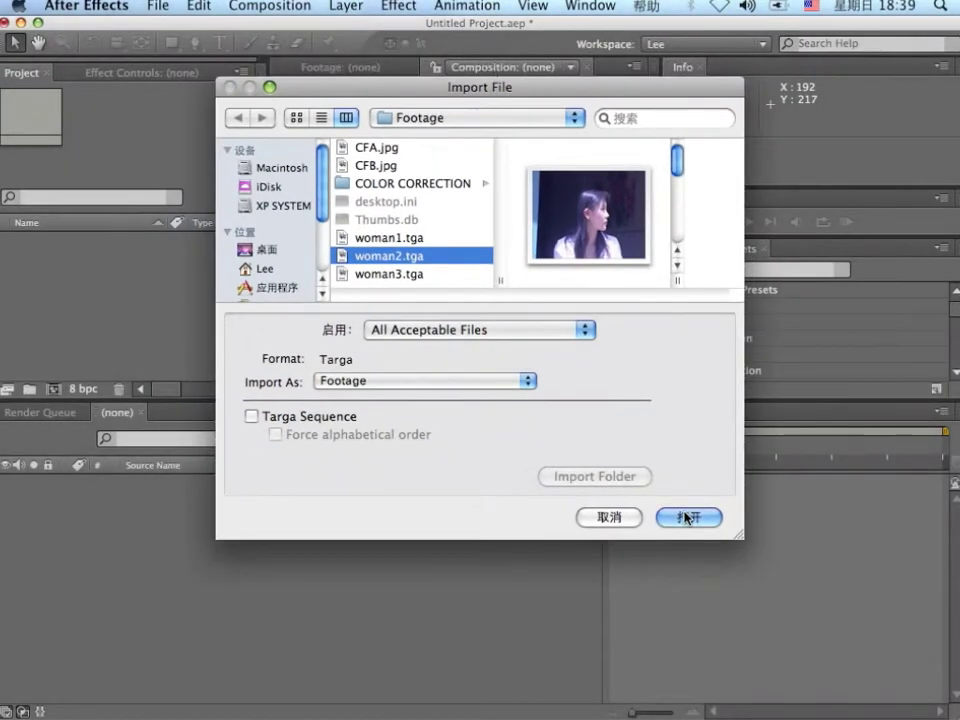
left_click(686, 518)
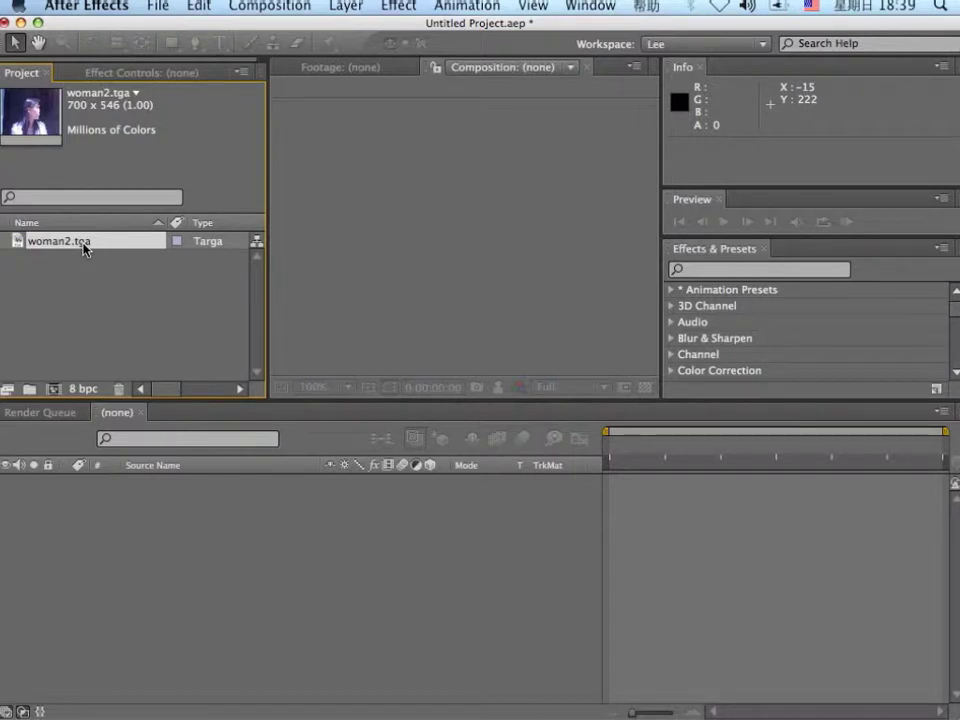
Step: Create a composition from woman2.tga and choose 8 bits per channel as the project's color depth
left_click_drag(84, 249, 58, 393)
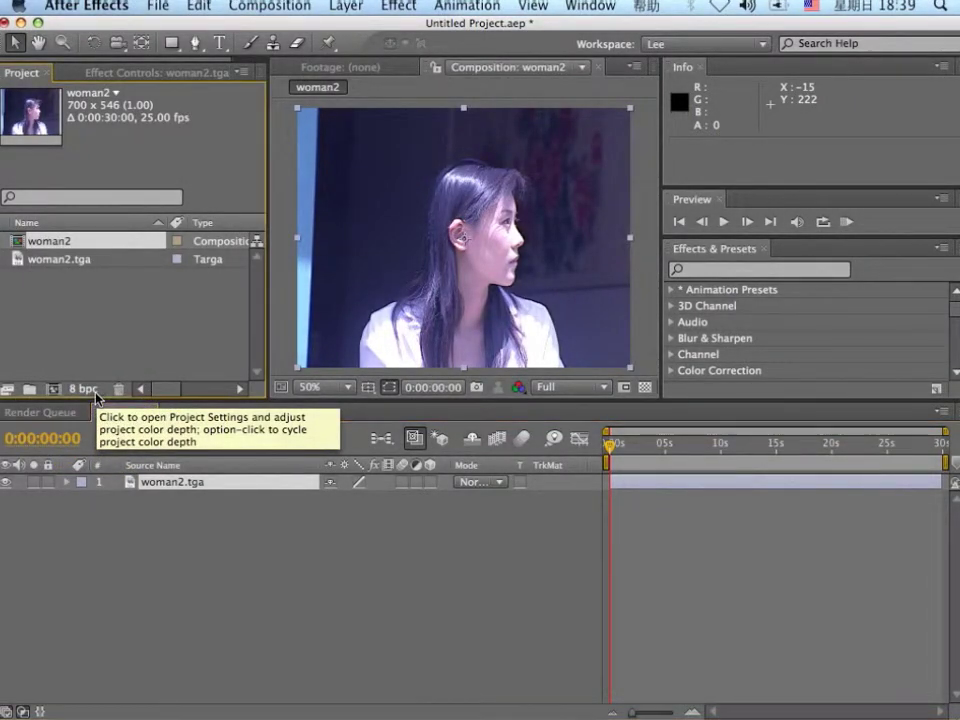
left_click(84, 389)
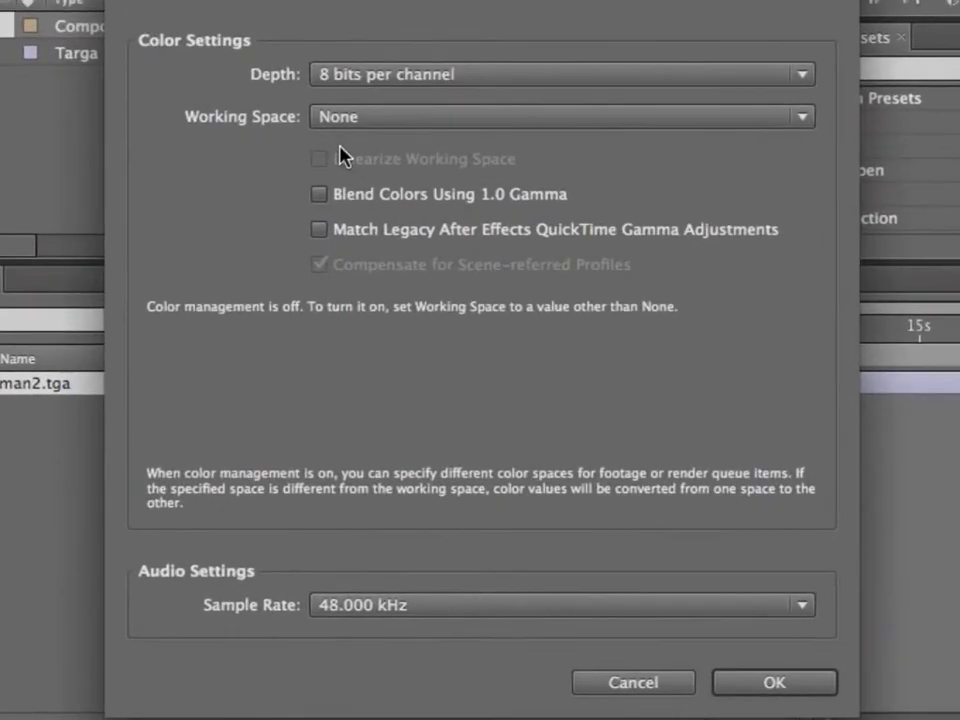
left_click(803, 75)
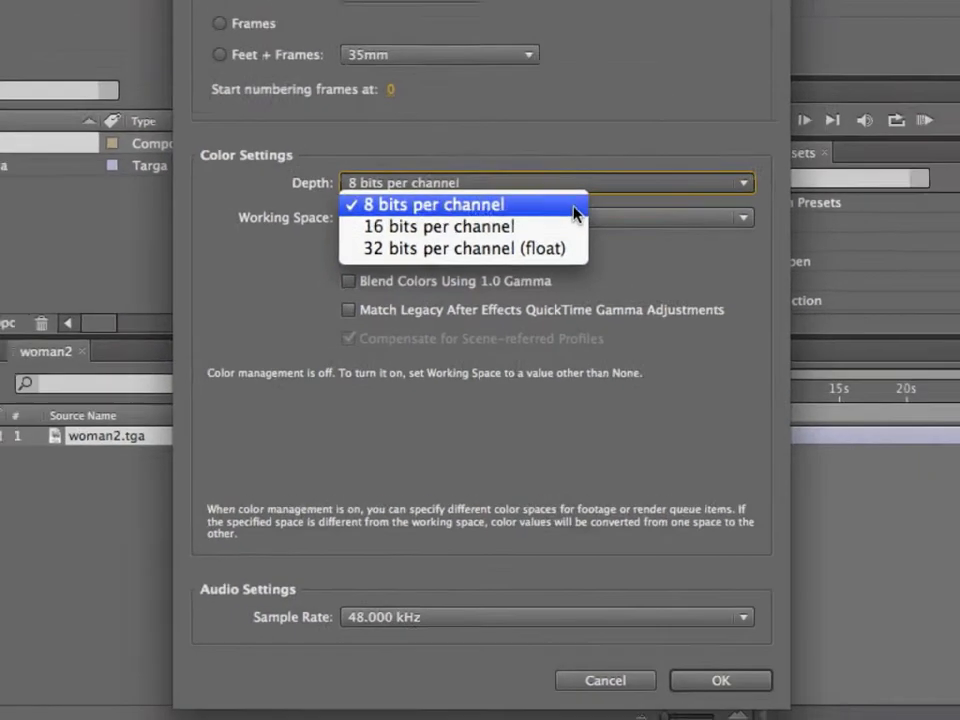
left_click(594, 103)
left_click(672, 678)
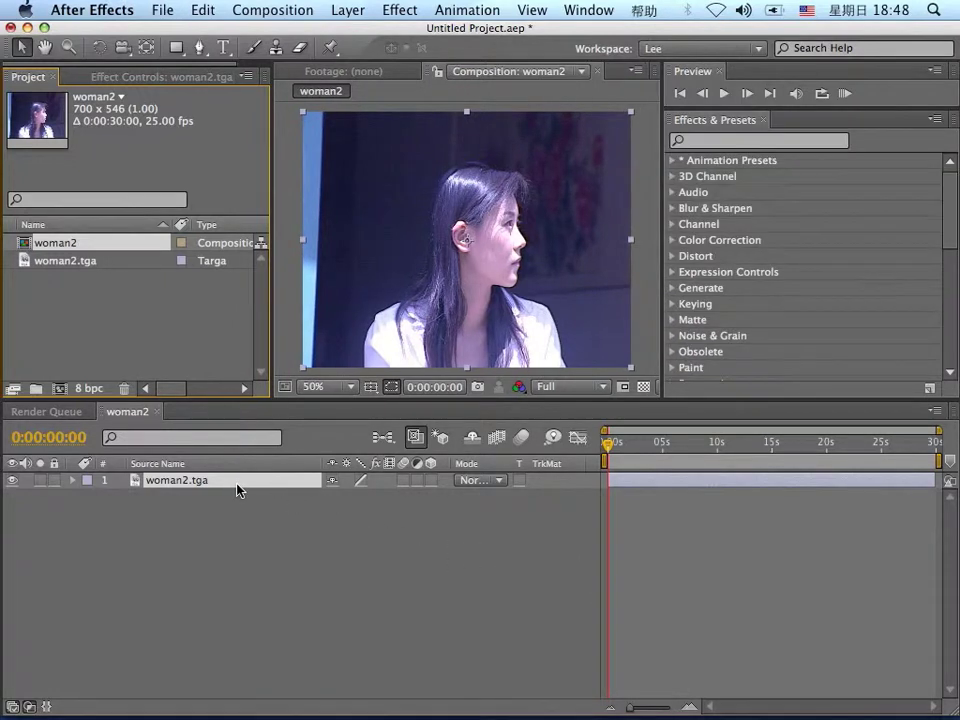
Step: Apply the Levels color correction effect to the woman2.tga layer
left_click(129, 416)
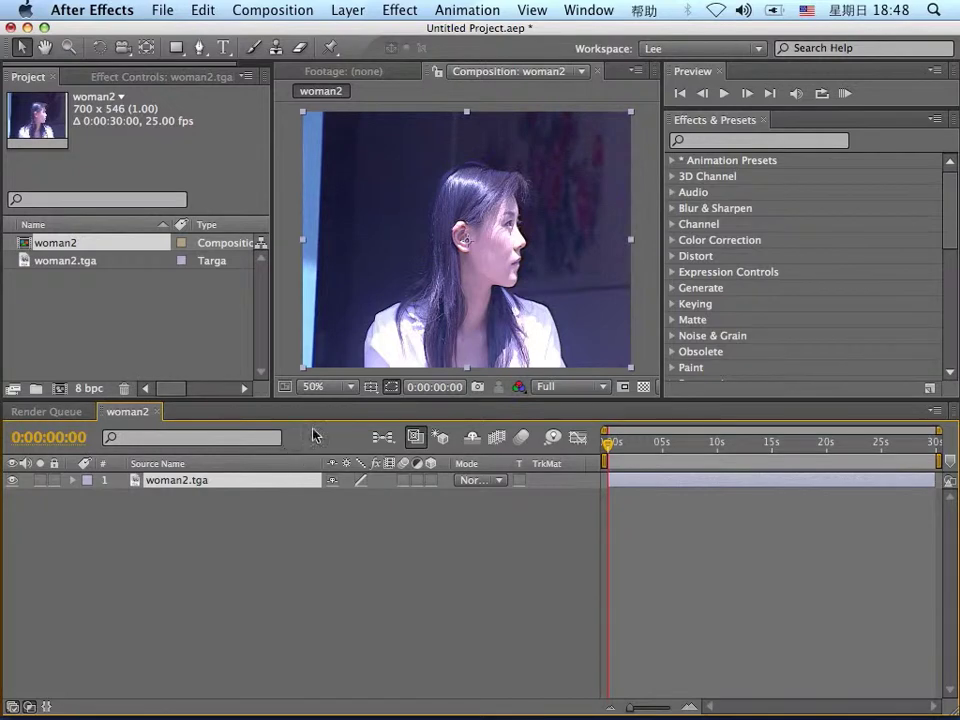
left_click(400, 10)
mouse_move(463, 170)
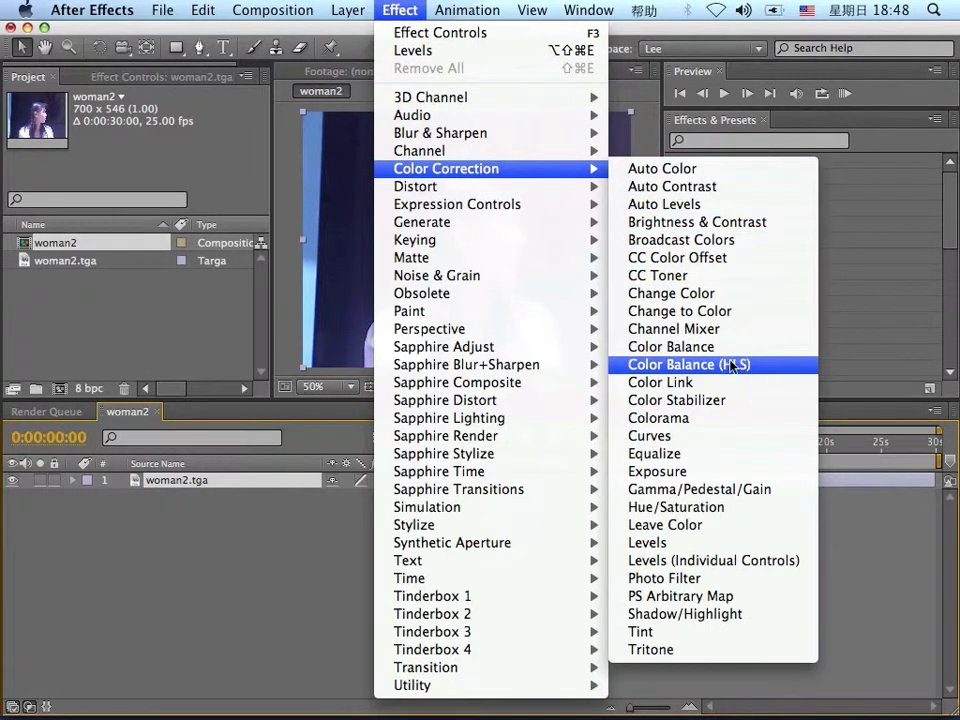
left_click(742, 541)
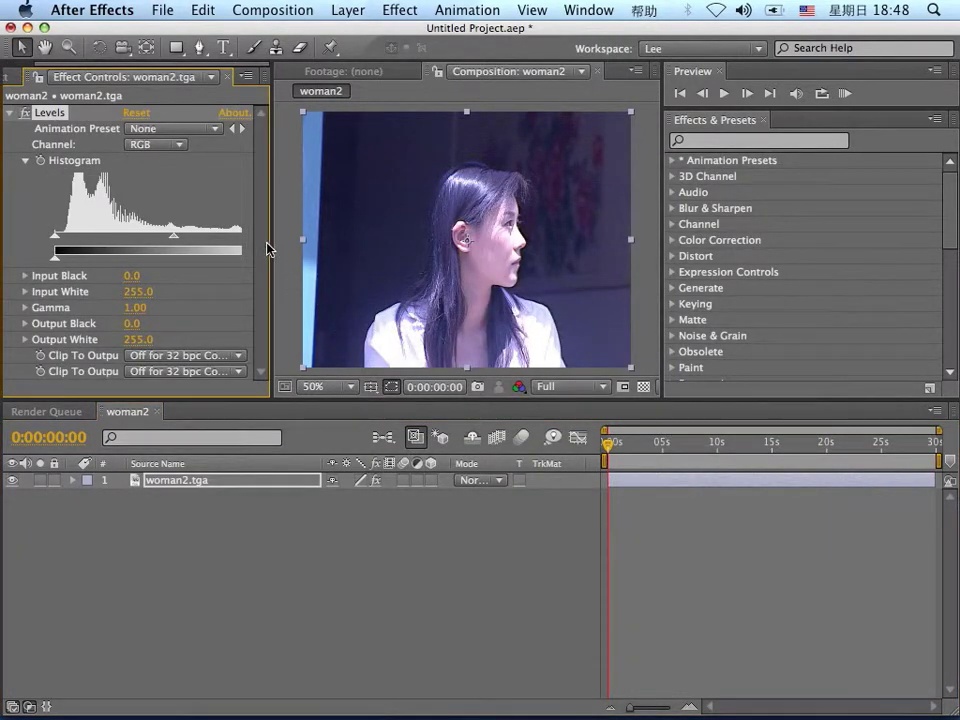
Step: Widen the Effect Controls area and the composition viewer, keeping the woman2 composition on display
double_click(306, 246)
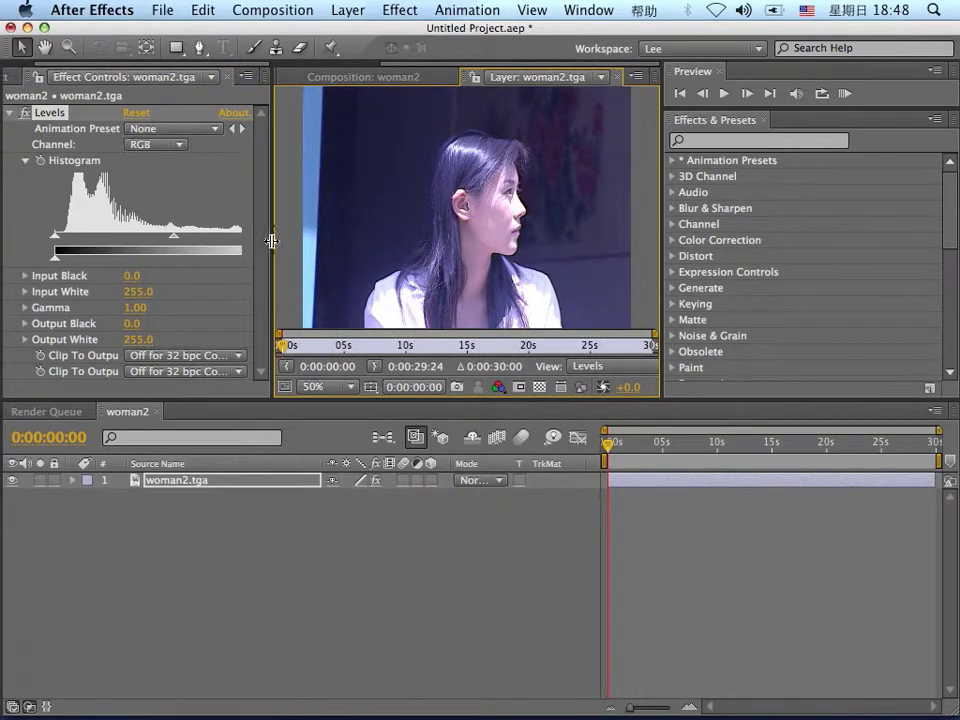
left_click_drag(272, 241, 336, 238)
left_click(425, 77)
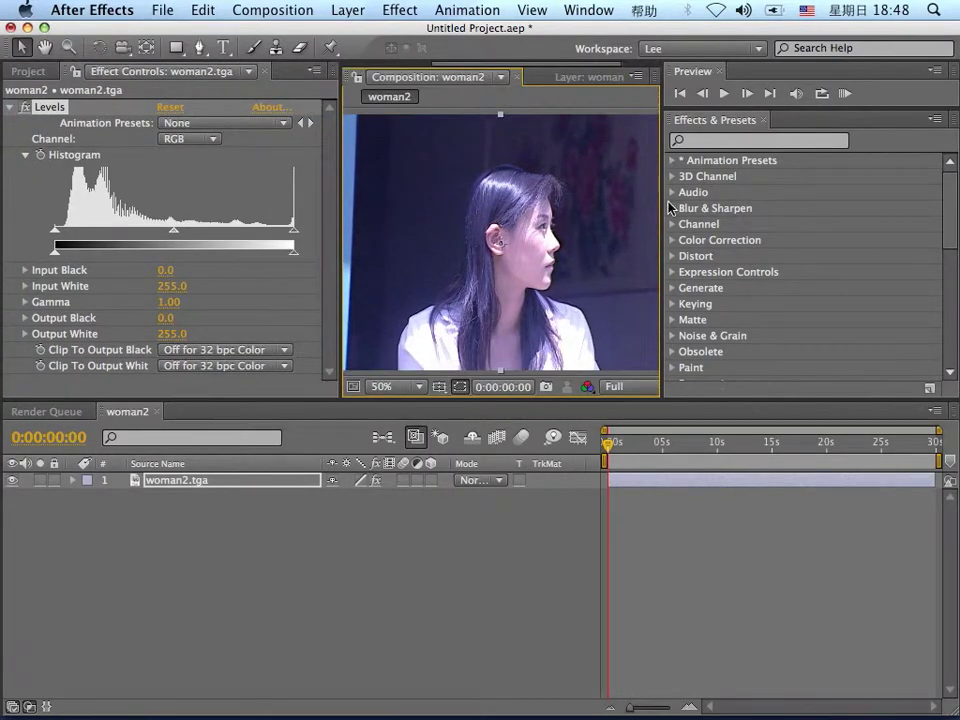
left_click_drag(668, 204, 769, 202)
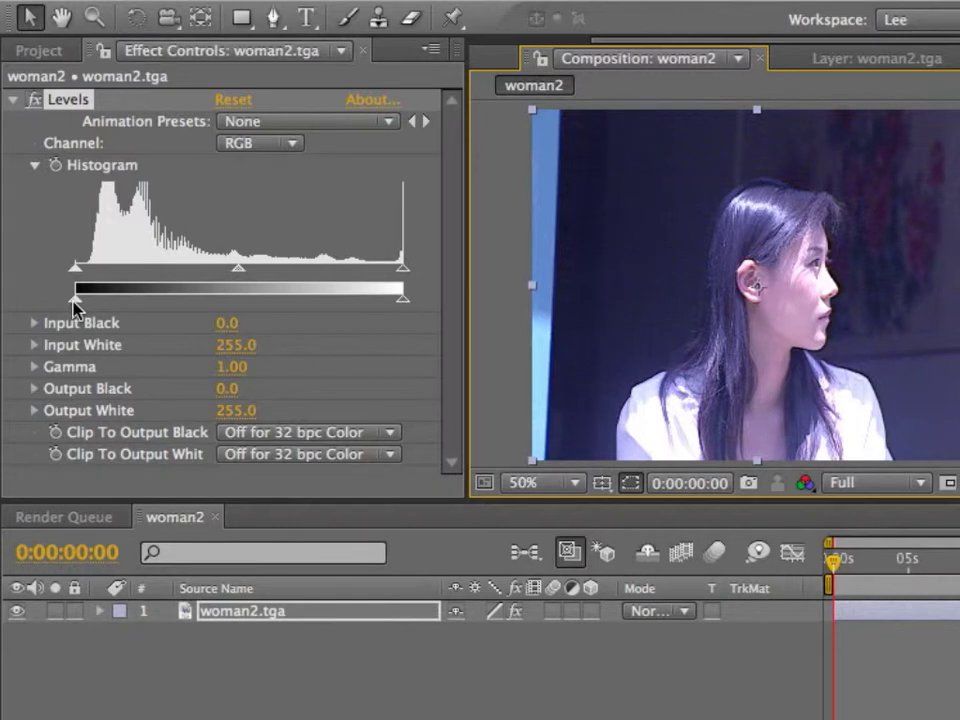
Step: Compress the layer's tonal range in Levels with Output White at 130 and Output Black at 120
left_click(403, 302)
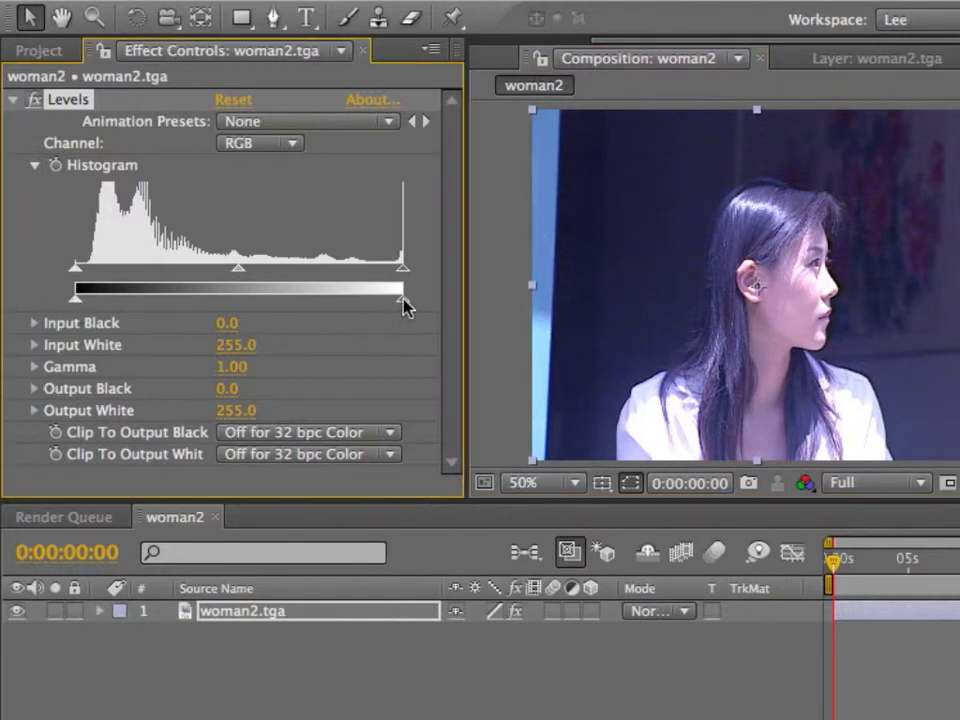
left_click_drag(403, 302, 242, 310)
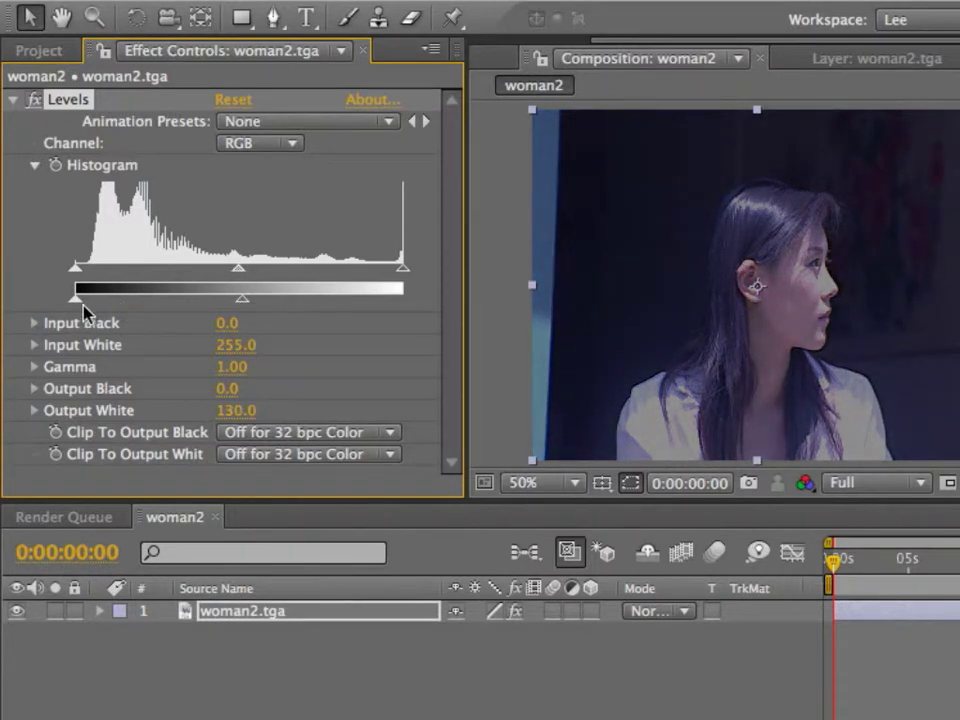
left_click_drag(78, 306, 231, 312)
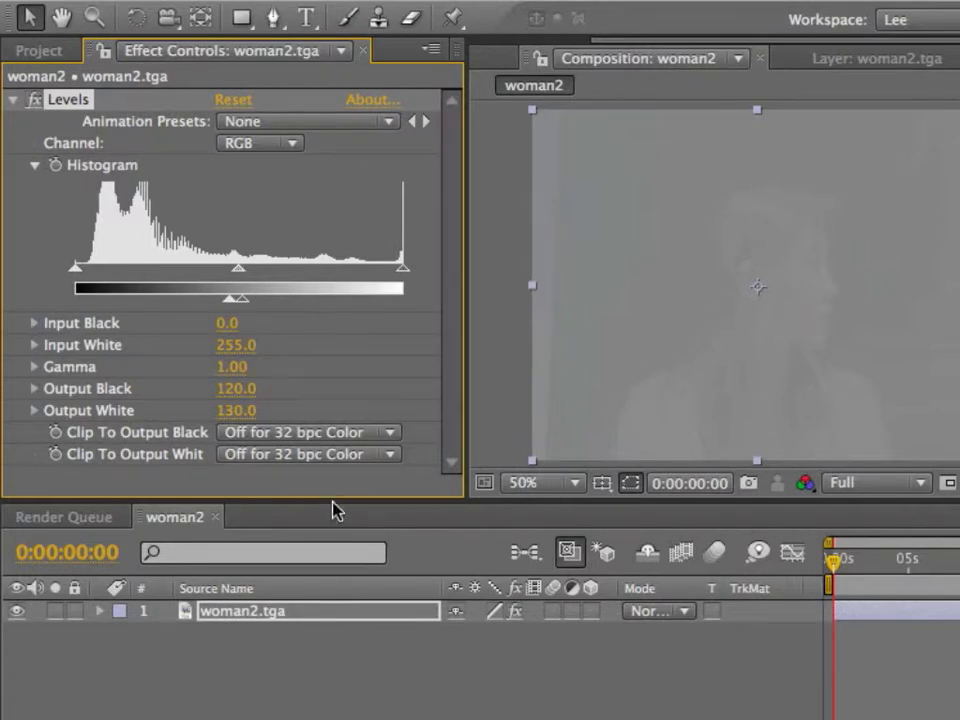
Step: Make the effect settings area taller and add a second Levels effect to the woman2.tga layer
left_click_drag(340, 502, 343, 655)
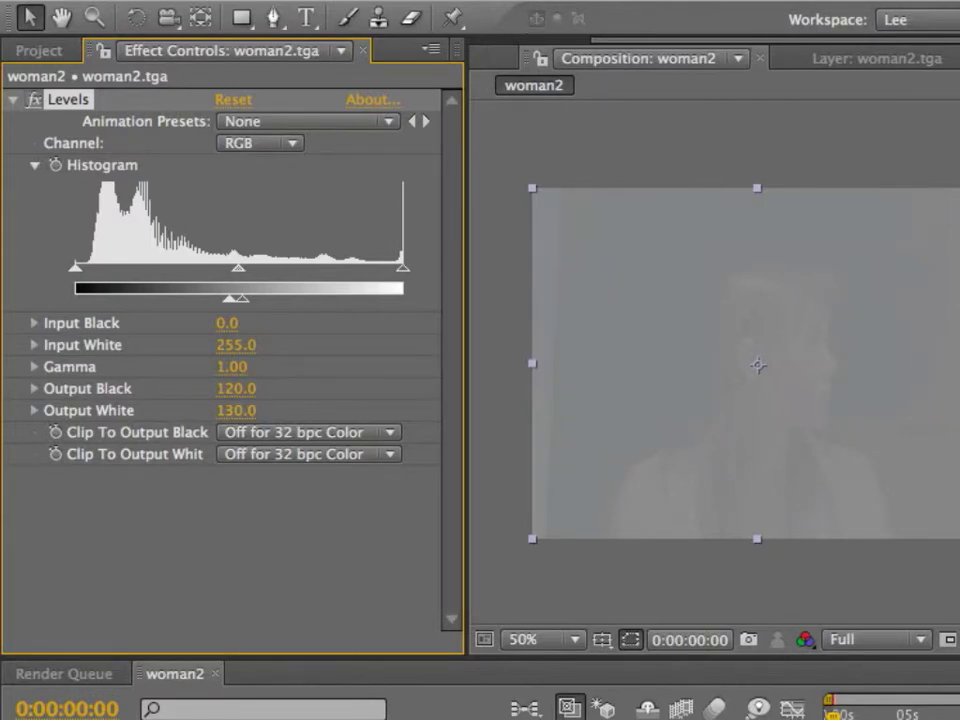
left_click(560, 2)
mouse_move(550, 180)
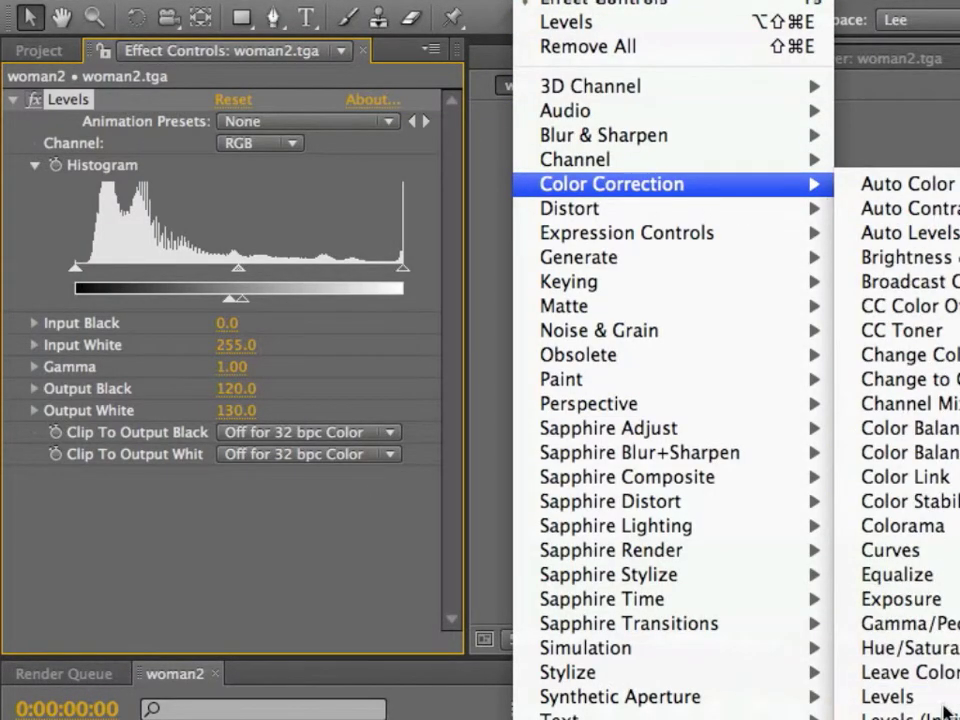
left_click(887, 696)
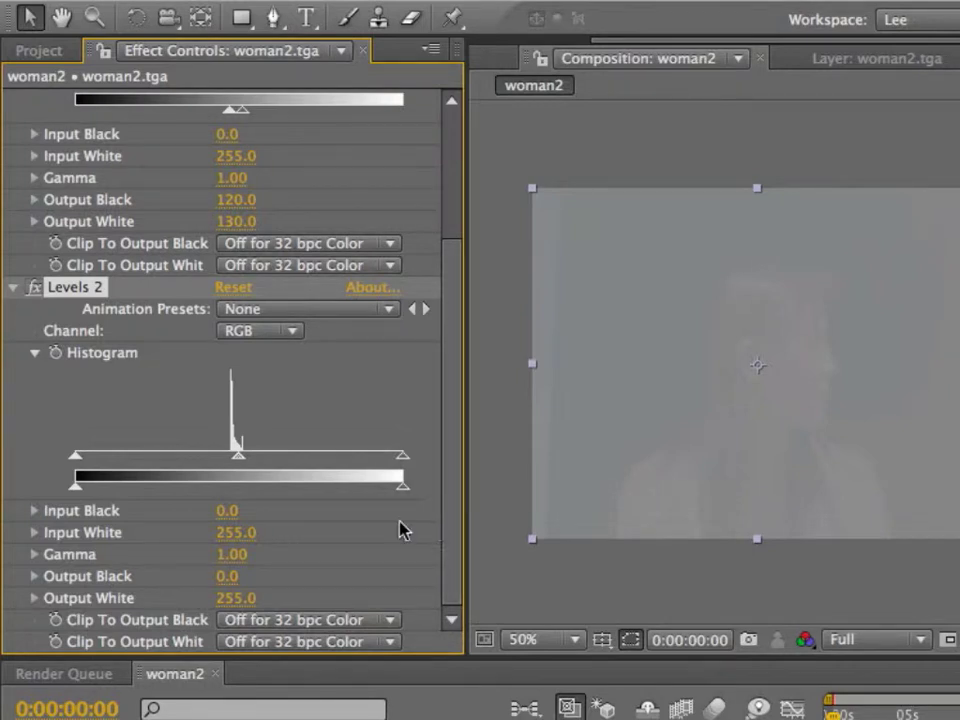
Step: Stretch the tonal range back in Levels 2 with Input Black at 120 and Input White at 130, and collapse its settings
left_click_drag(79, 463, 229, 462)
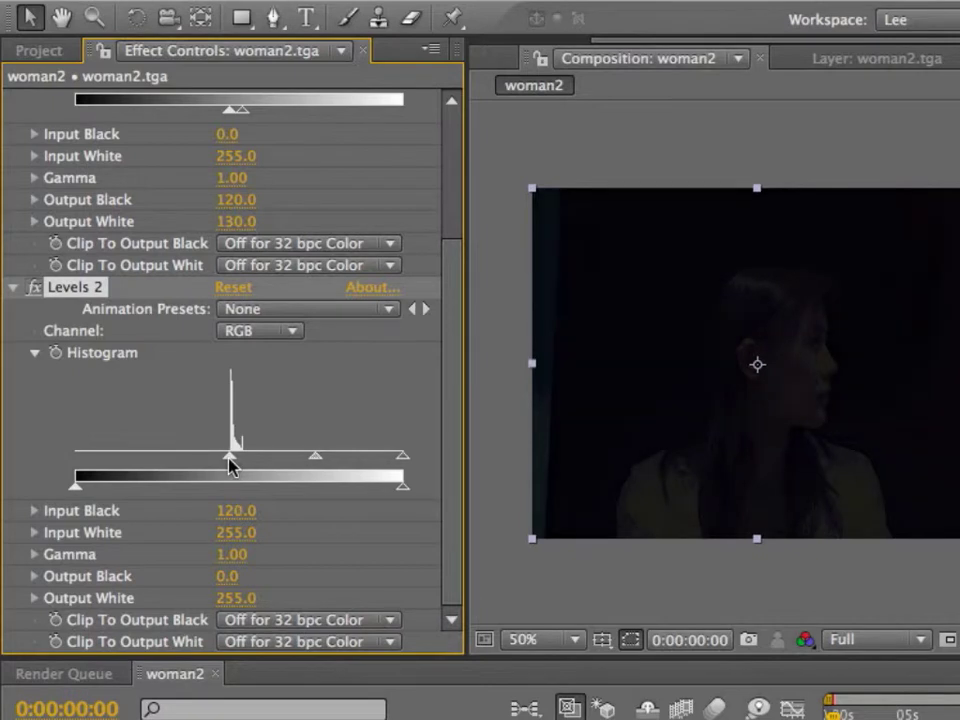
left_click_drag(411, 462, 243, 466)
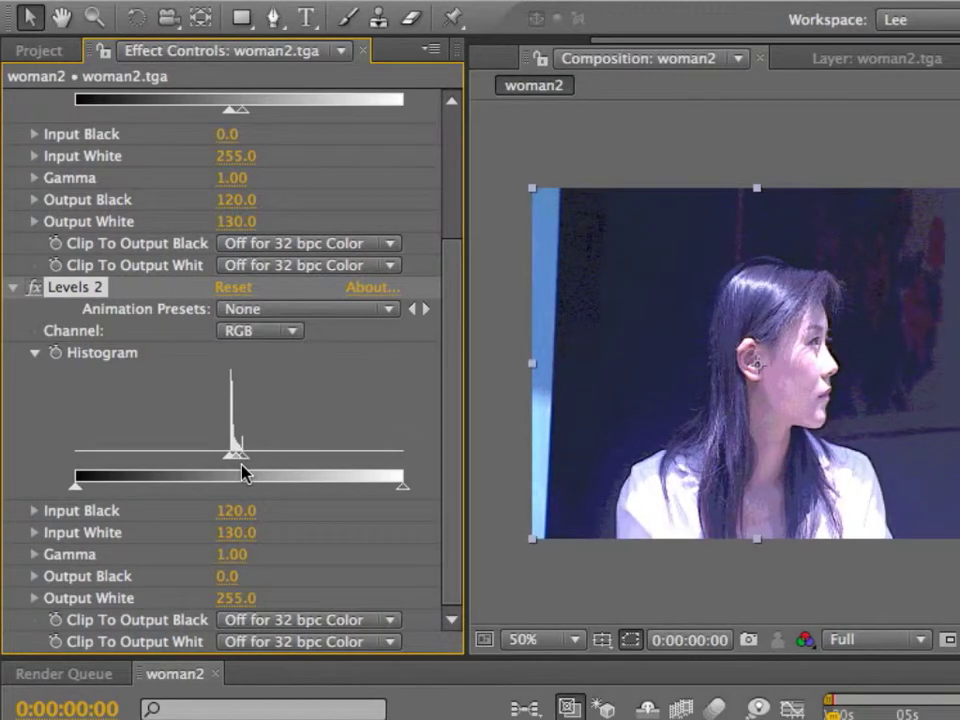
left_click(13, 289)
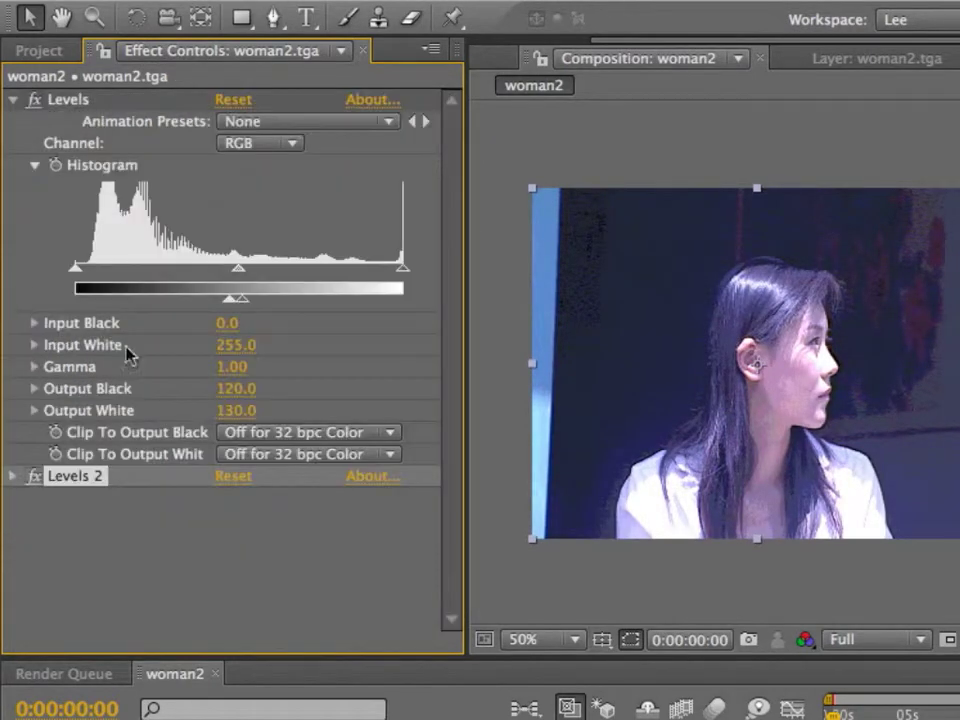
Step: Add a third Levels effect to the layer and expand Levels 2 to compare their histograms
left_click(545, 0)
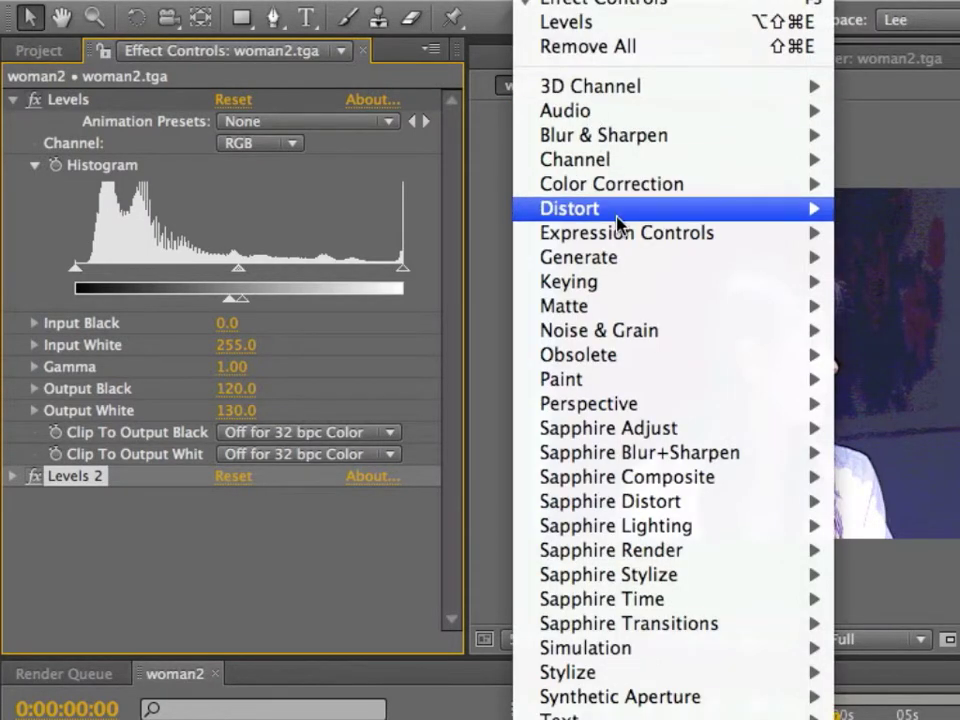
mouse_move(664, 186)
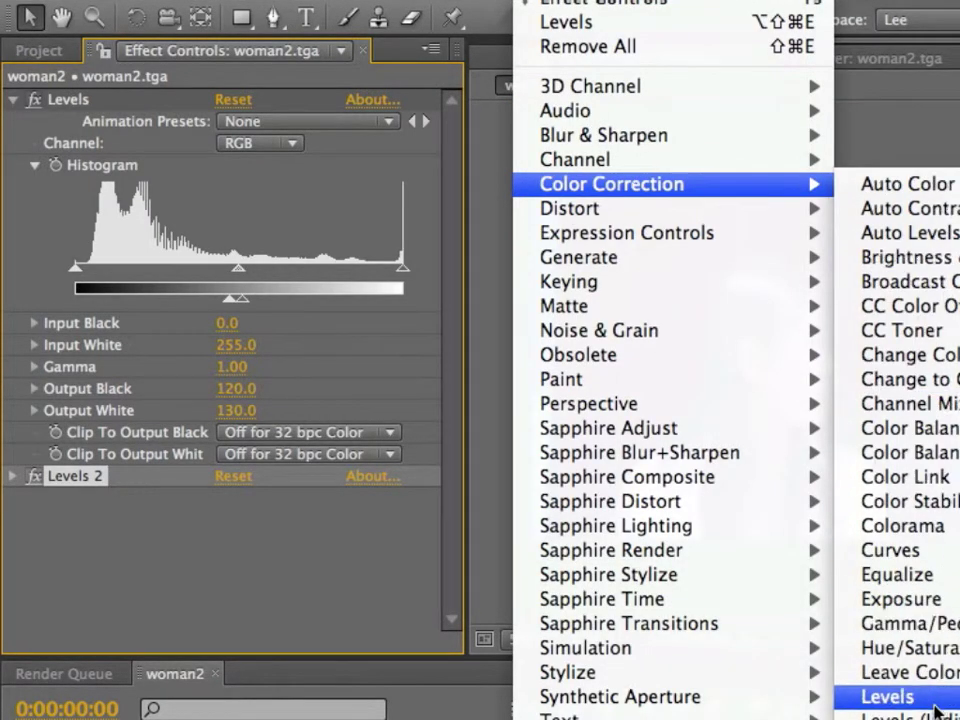
left_click(915, 697)
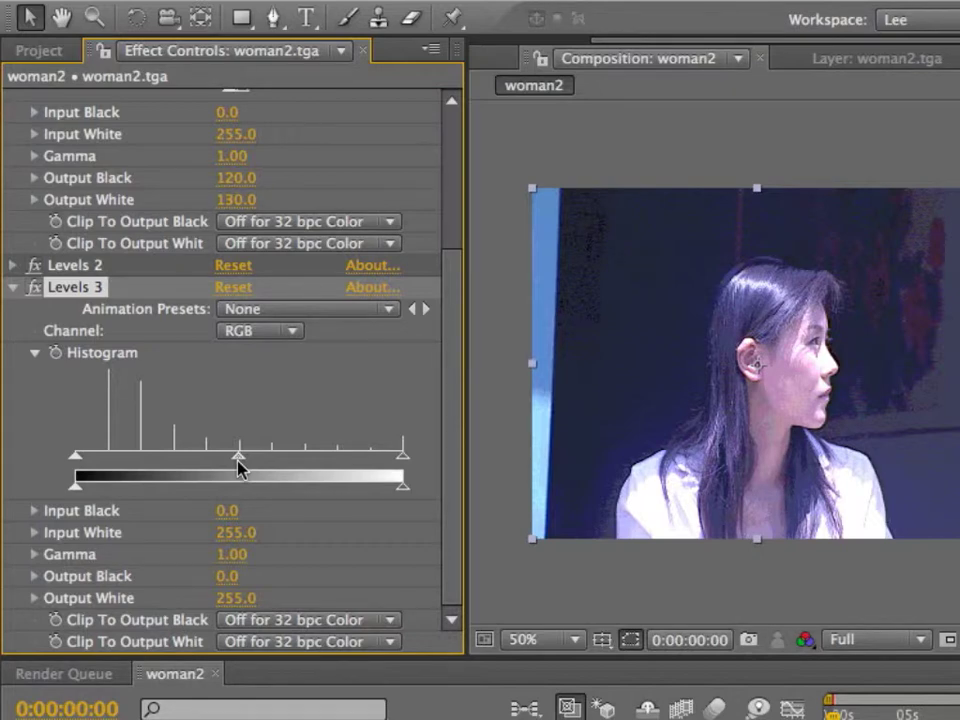
left_click(13, 265)
left_click_drag(456, 362, 450, 493)
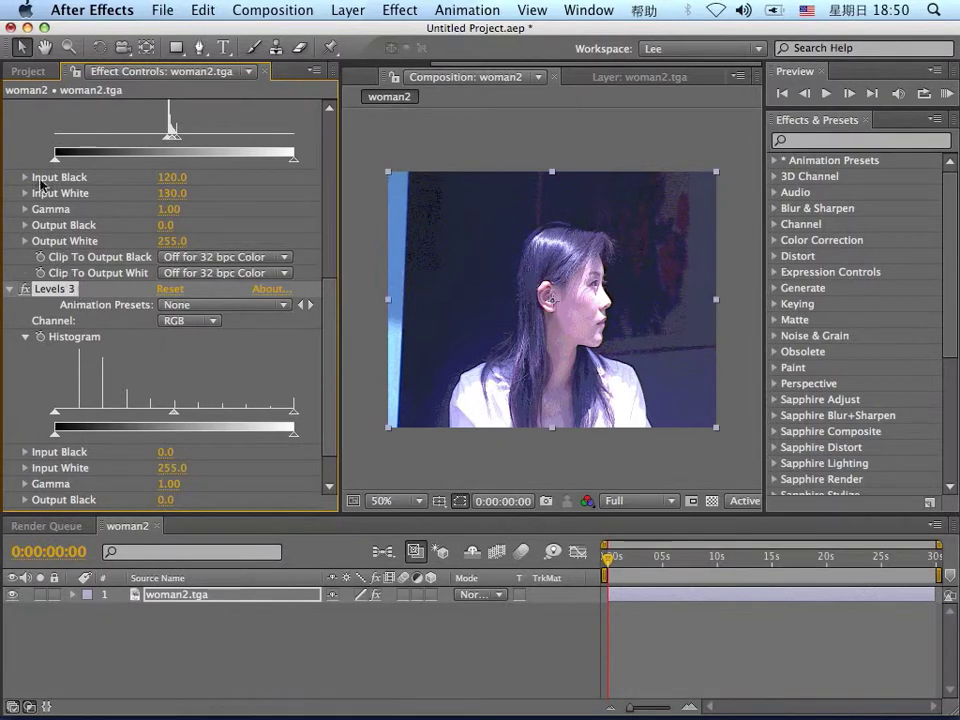
Step: Delete the woman2 composition from the project, keeping the woman2.tga footage
left_click(28, 71)
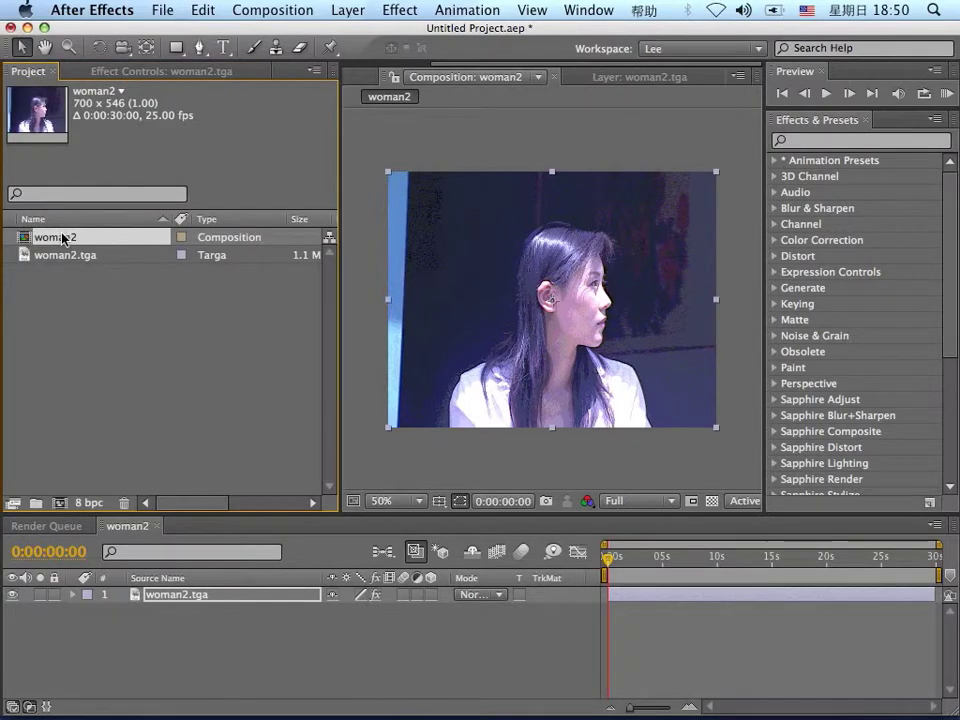
key("Delete")
left_click(620, 242)
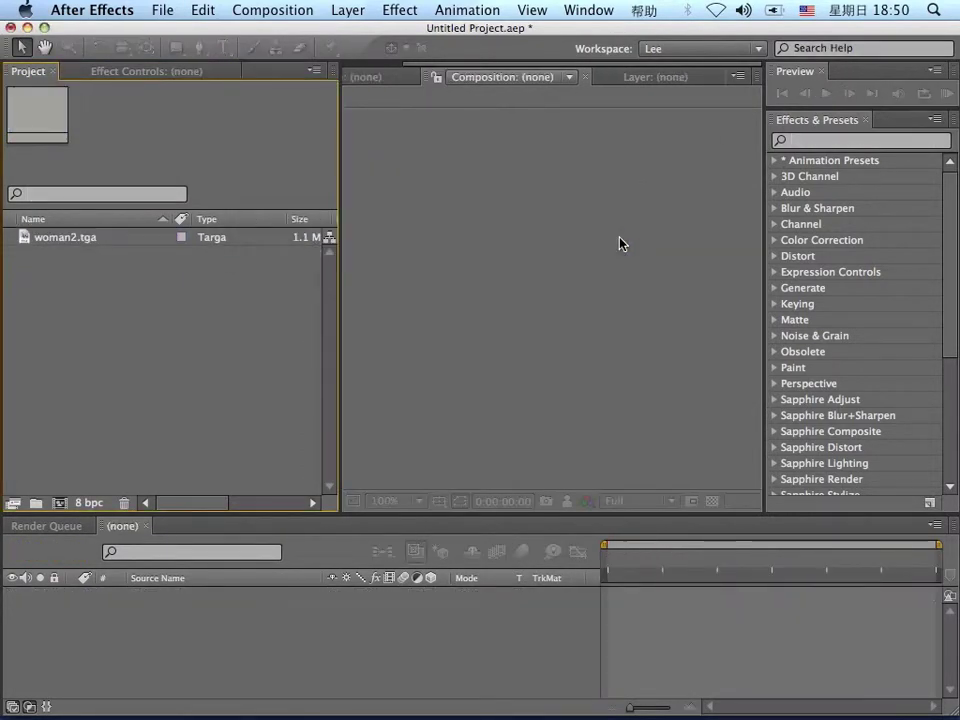
Step: Set the project's color depth to 16 bits per channel in the project settings
left_click(80, 244)
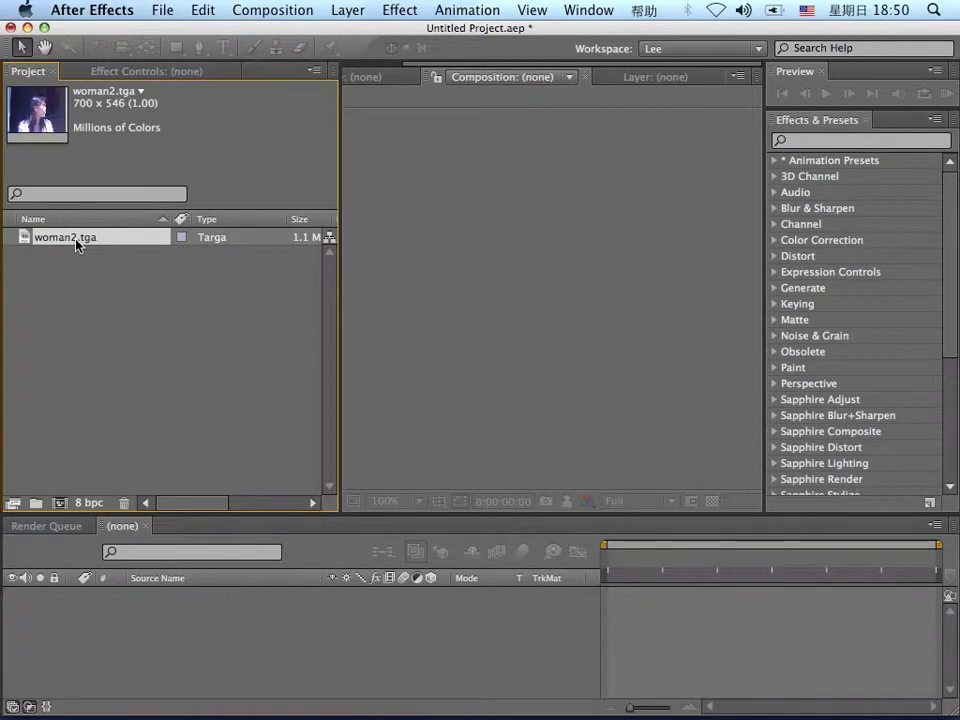
left_click_drag(78, 245, 80, 247)
left_click(88, 503)
left_click(450, 191)
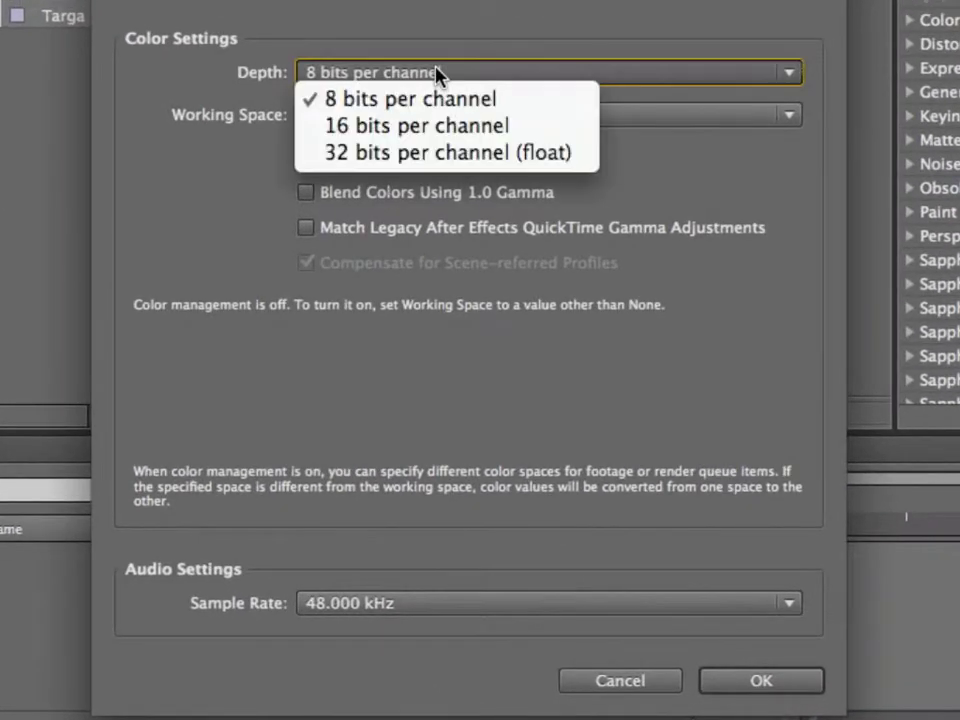
left_click(566, 126)
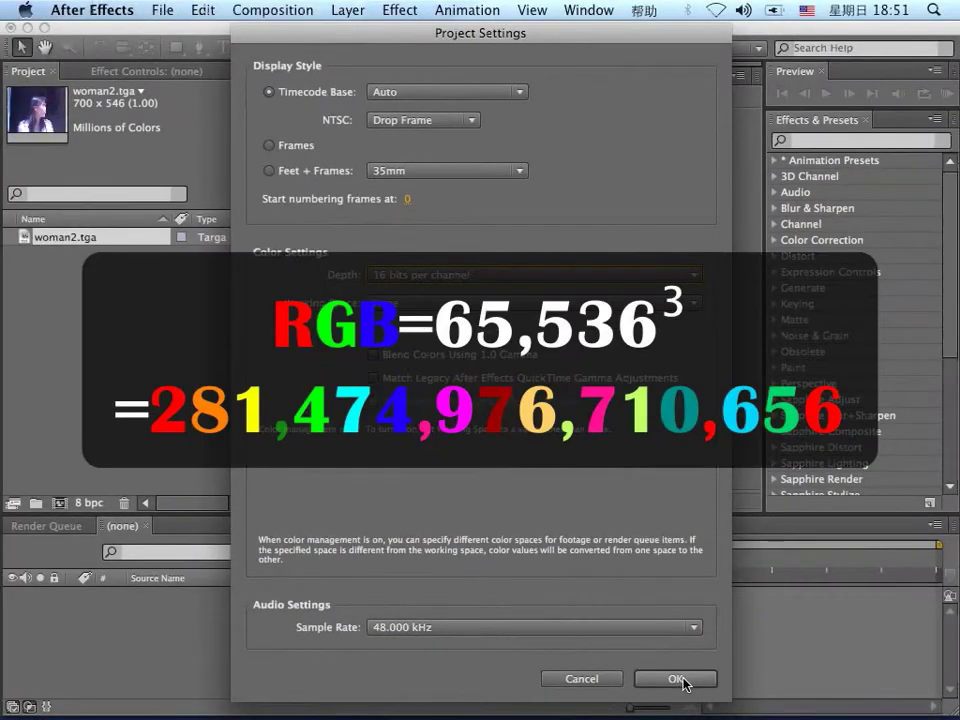
left_click(761, 680)
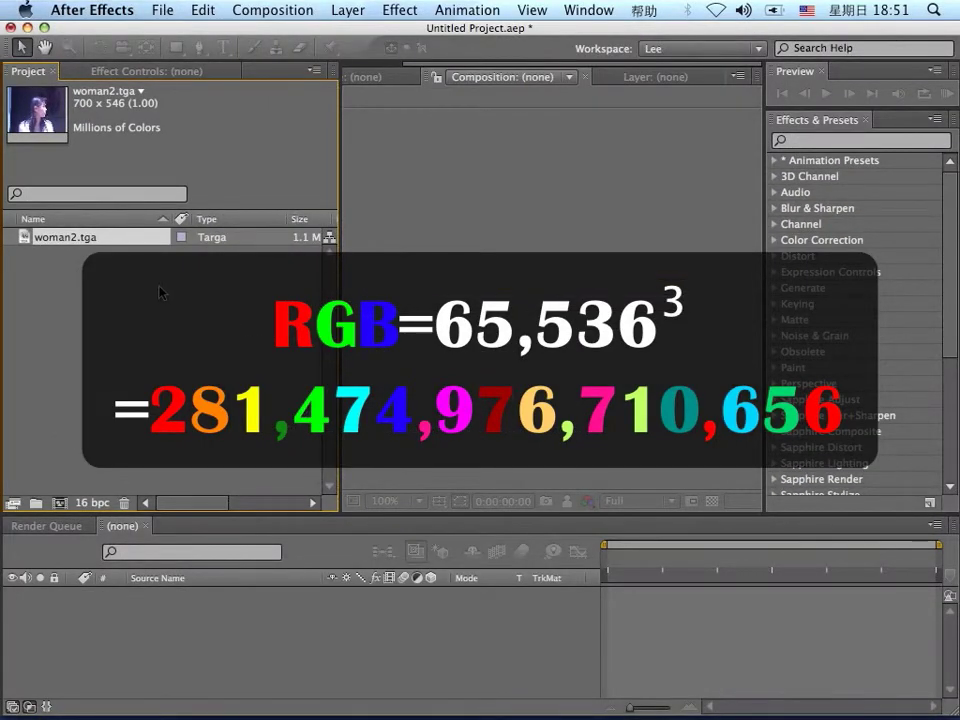
Step: Create a new composition from the woman2.tga footage and apply a Levels effect to its layer
left_click_drag(68, 240, 60, 512)
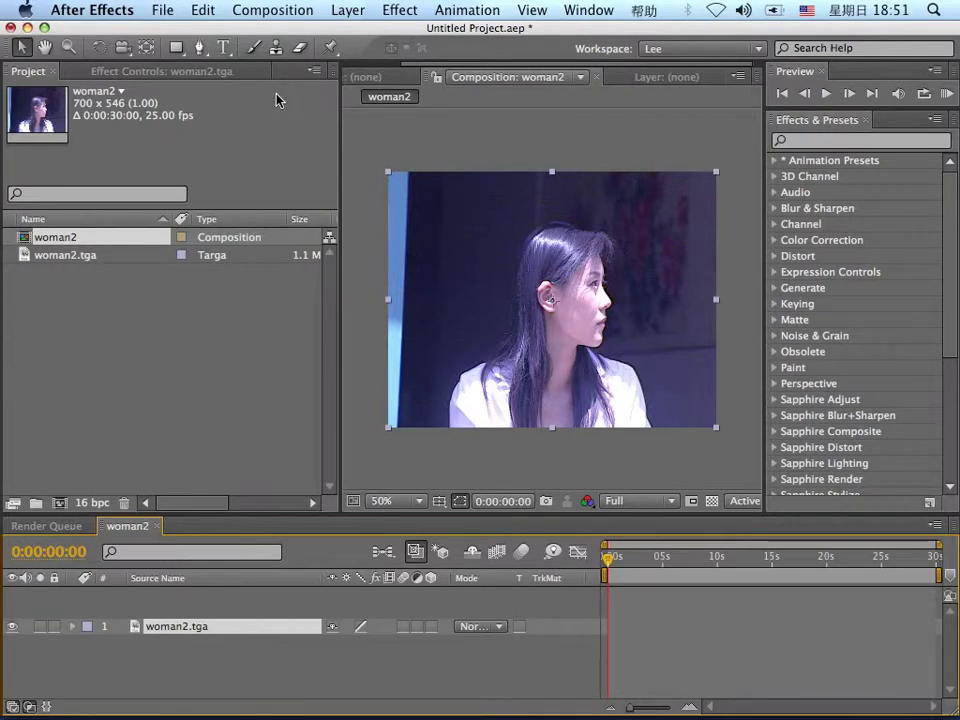
left_click(396, 10)
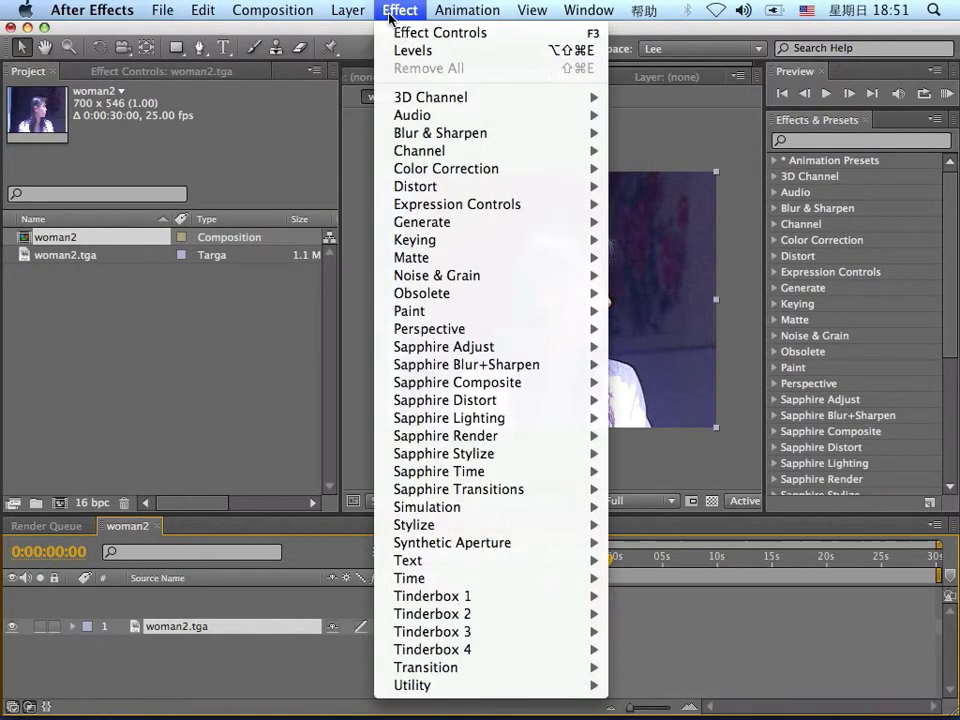
mouse_move(500, 168)
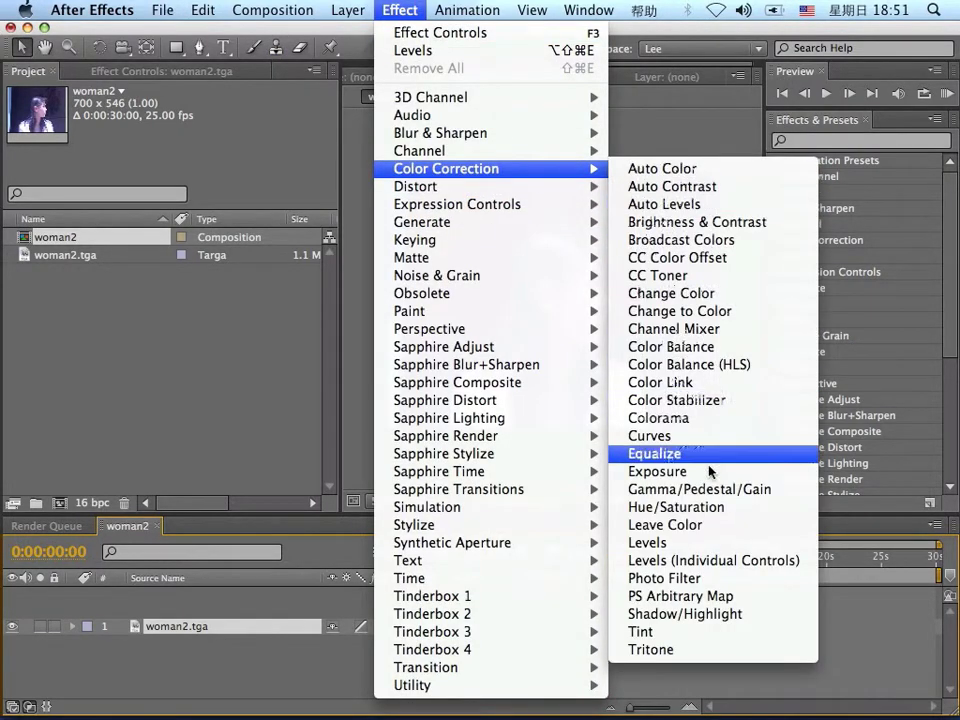
left_click(704, 546)
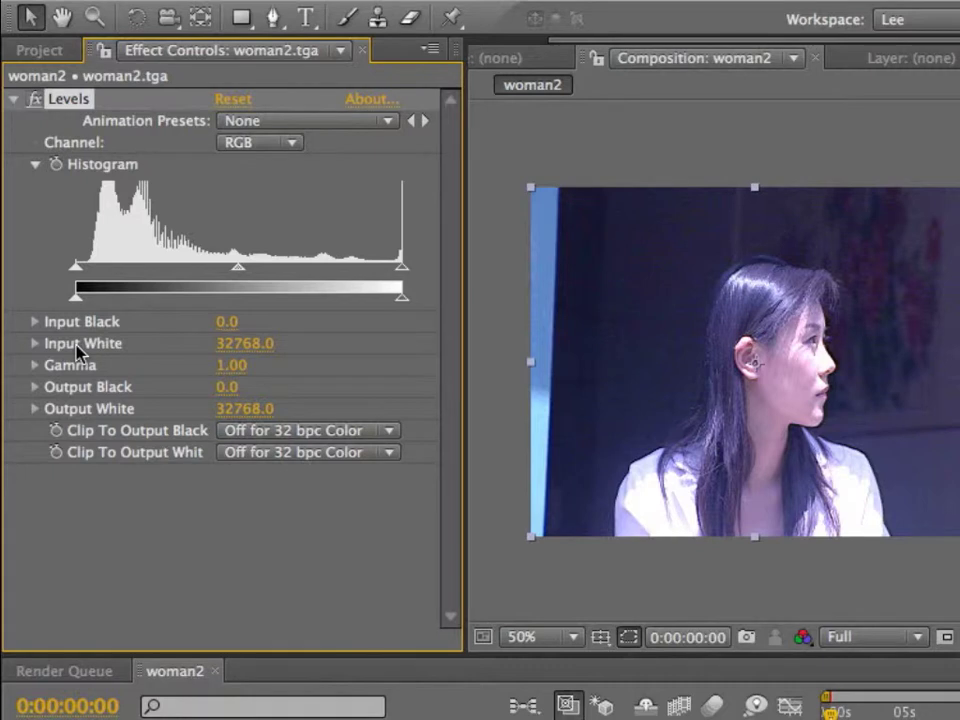
left_click(40, 50)
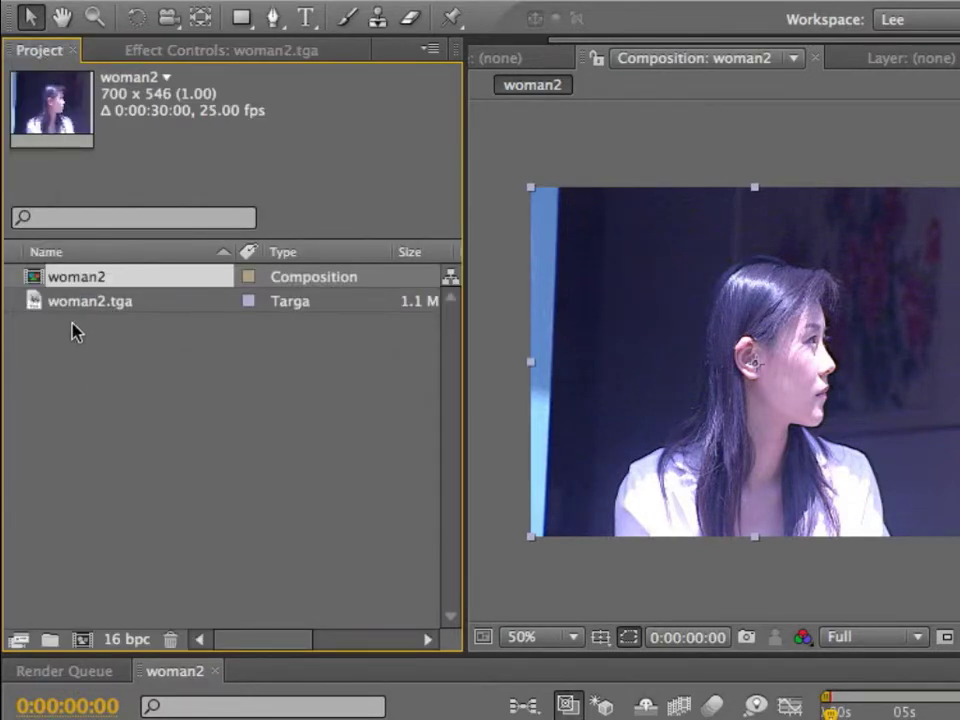
left_click(133, 48)
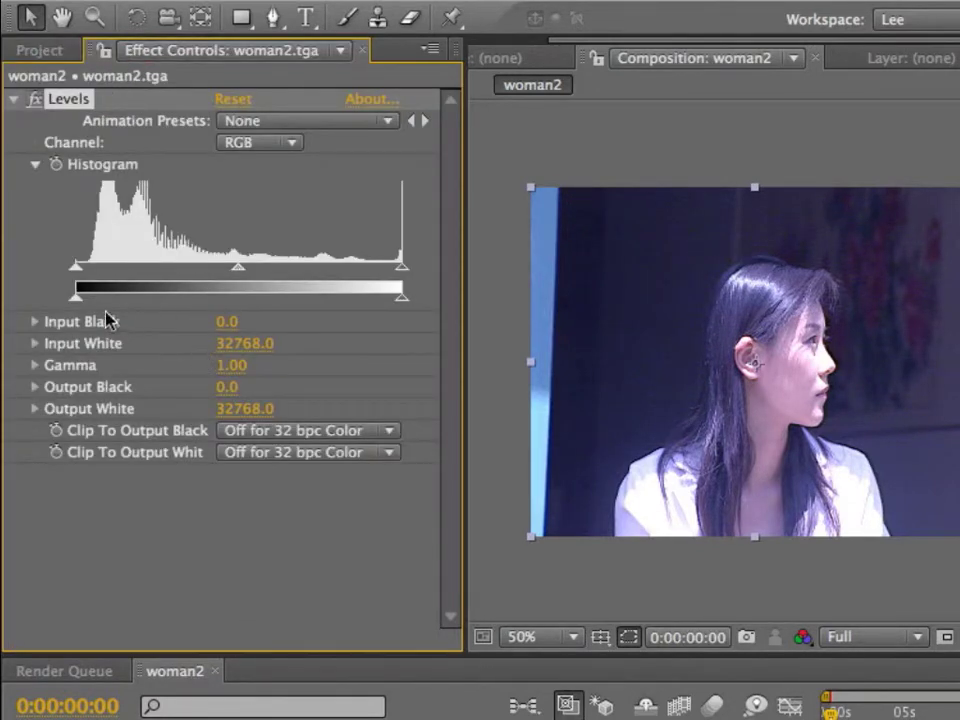
Step: Compress the layer's tonal range in the first Levels effect with Output Black at 15000 and Output White at 16000
left_click_drag(77, 297, 223, 302)
left_click(247, 383)
type("1")
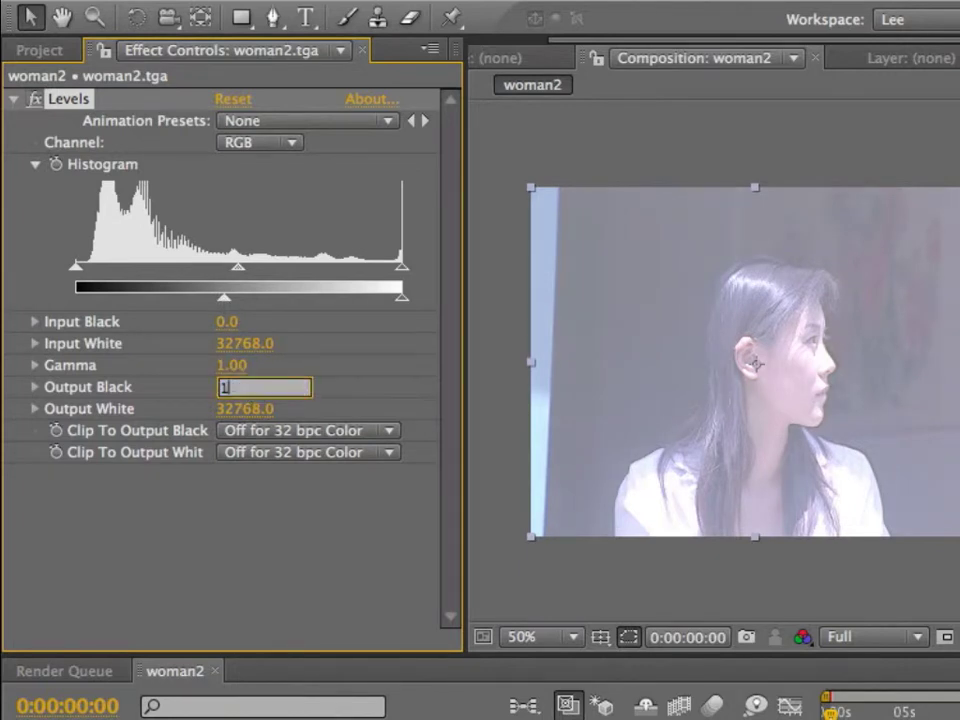
type("5000")
left_click(268, 408)
type("16000")
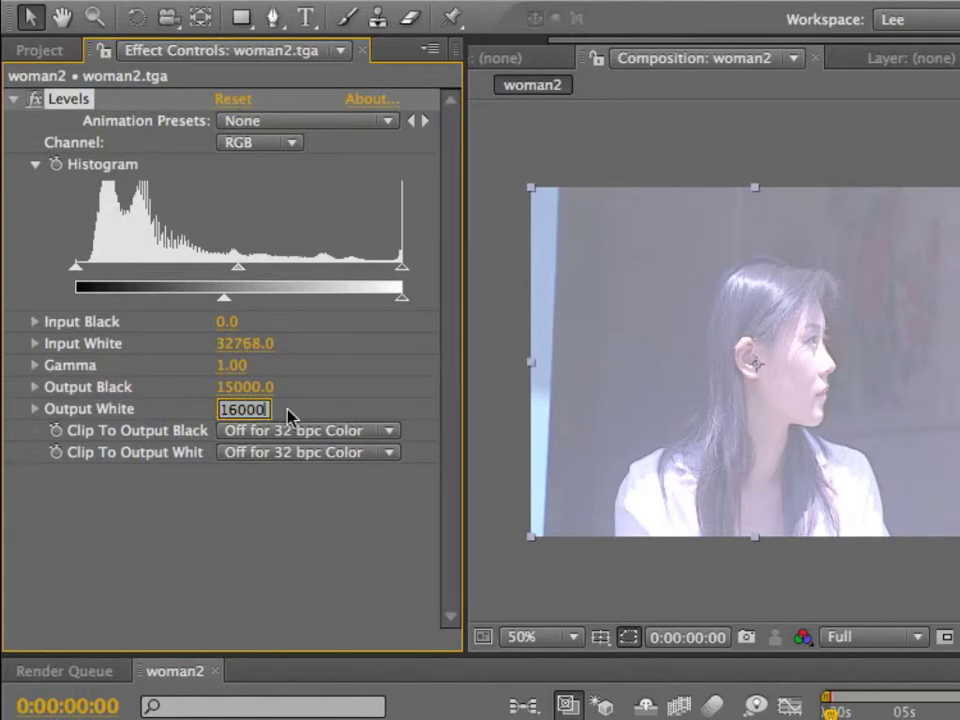
key("Return")
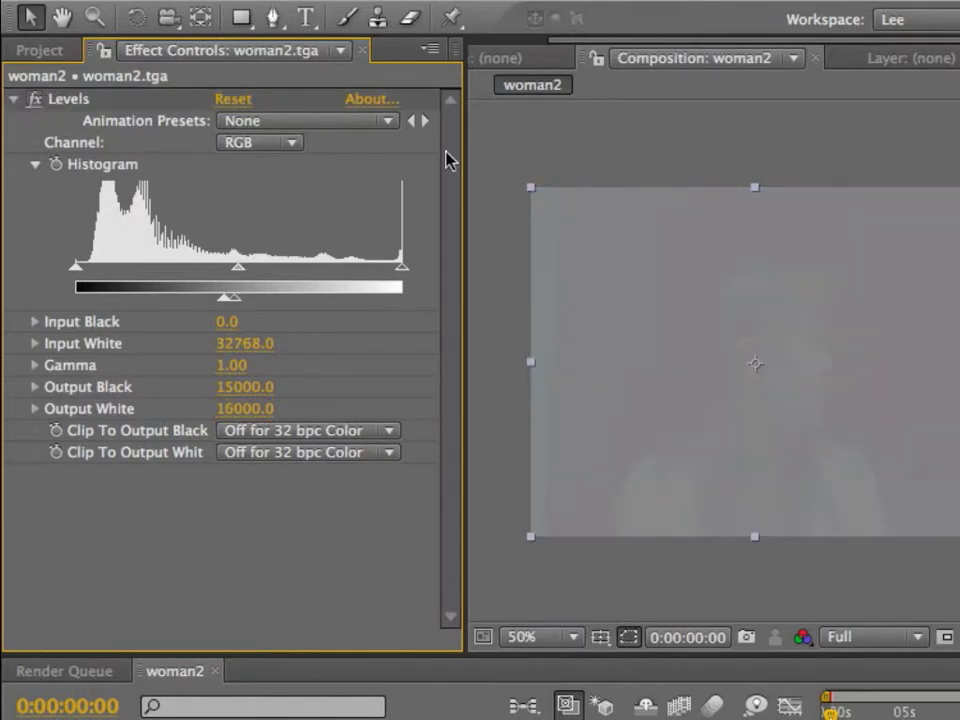
Step: Add a second Levels effect and stretch the tonal range back with Input Black at 15000 and Input White at 16000
left_click(545, 0)
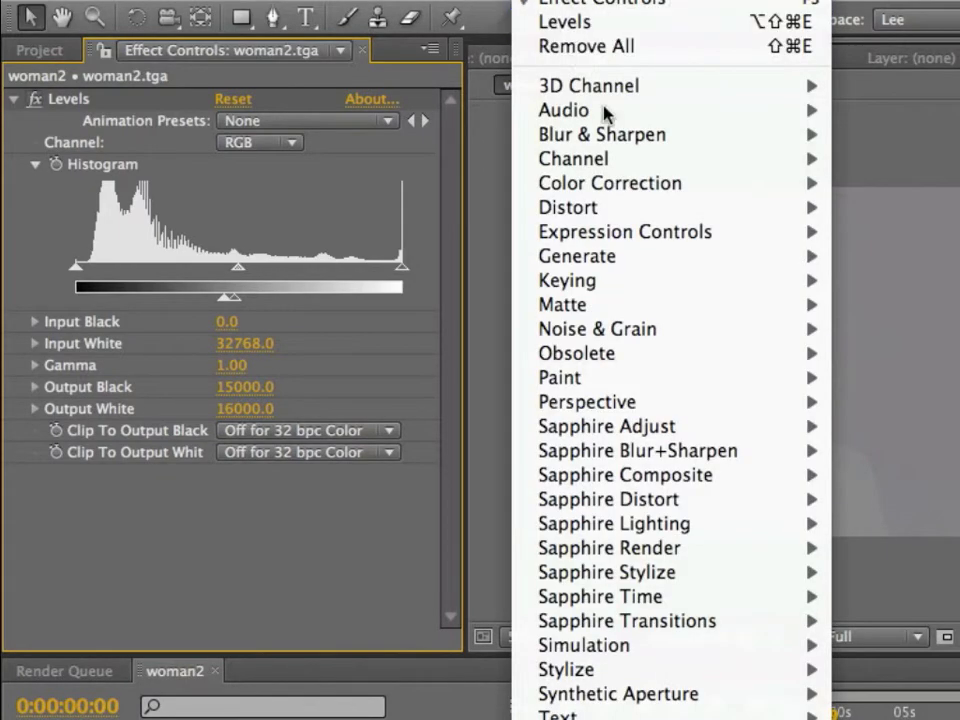
mouse_move(686, 186)
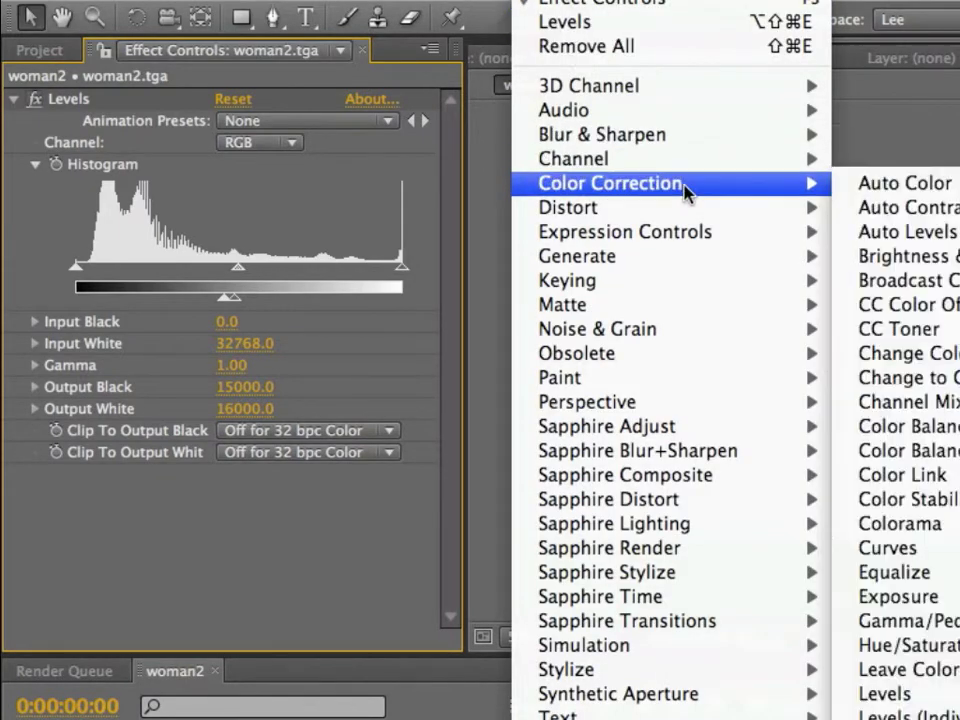
left_click(917, 694)
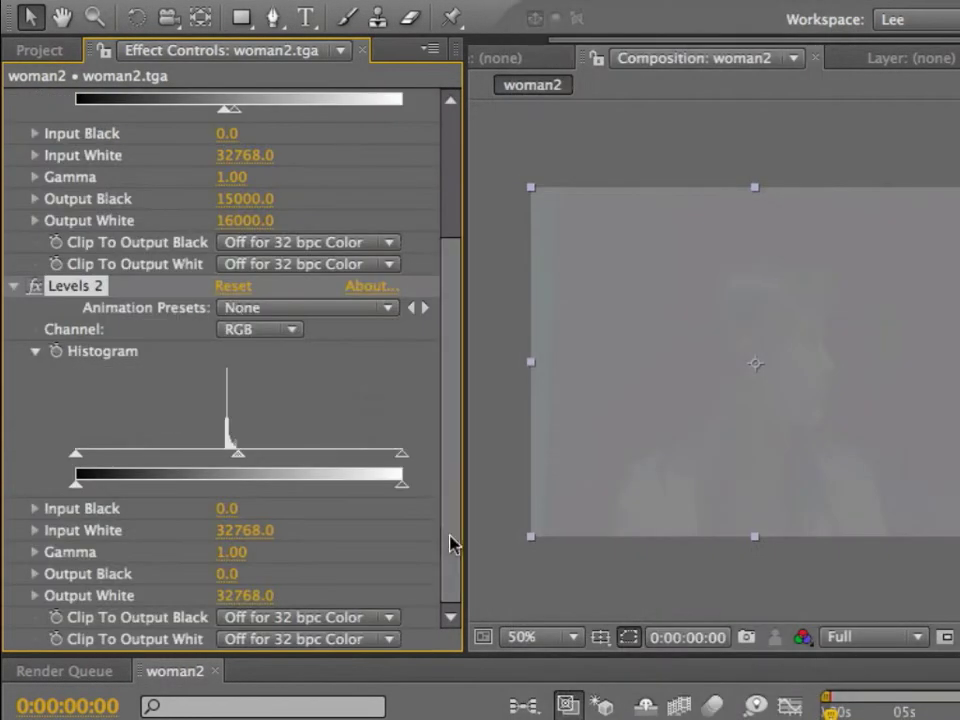
left_click(228, 508)
type("15000")
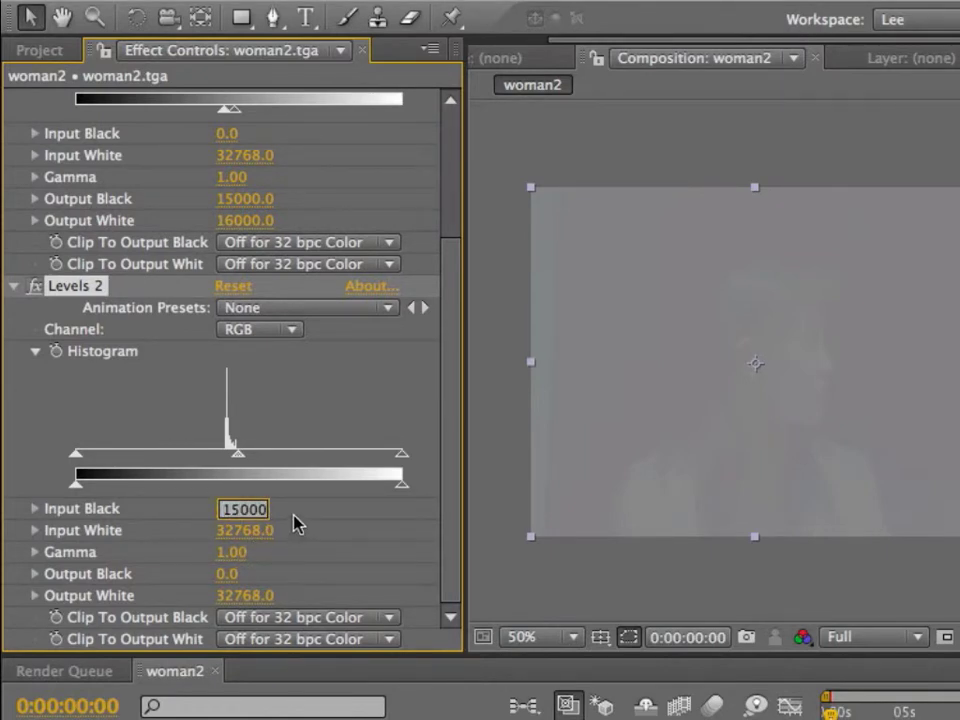
key("Return")
left_click(262, 531)
type("16000")
key("Return")
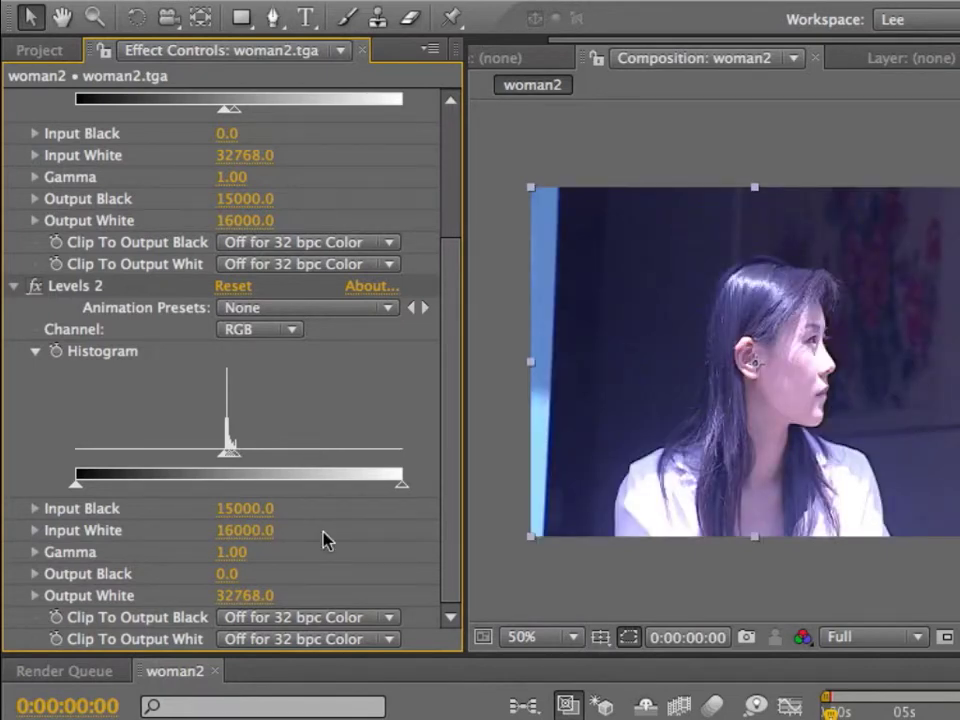
Step: Add a third Levels effect to inspect the restored image's histogram, and return to the project's item list
left_click(540, 0)
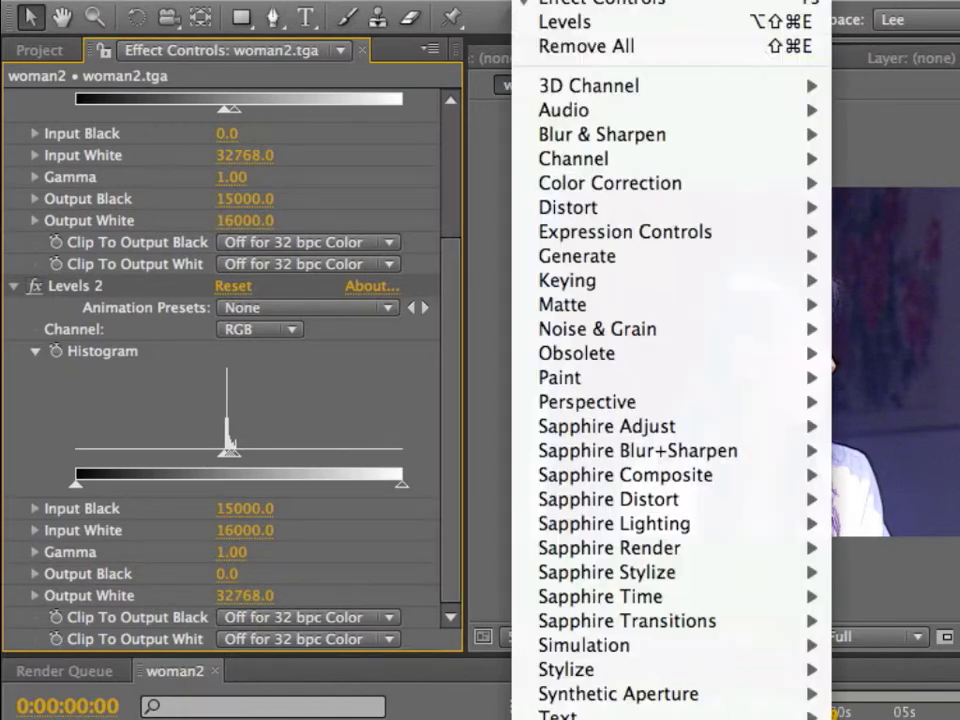
mouse_move(697, 188)
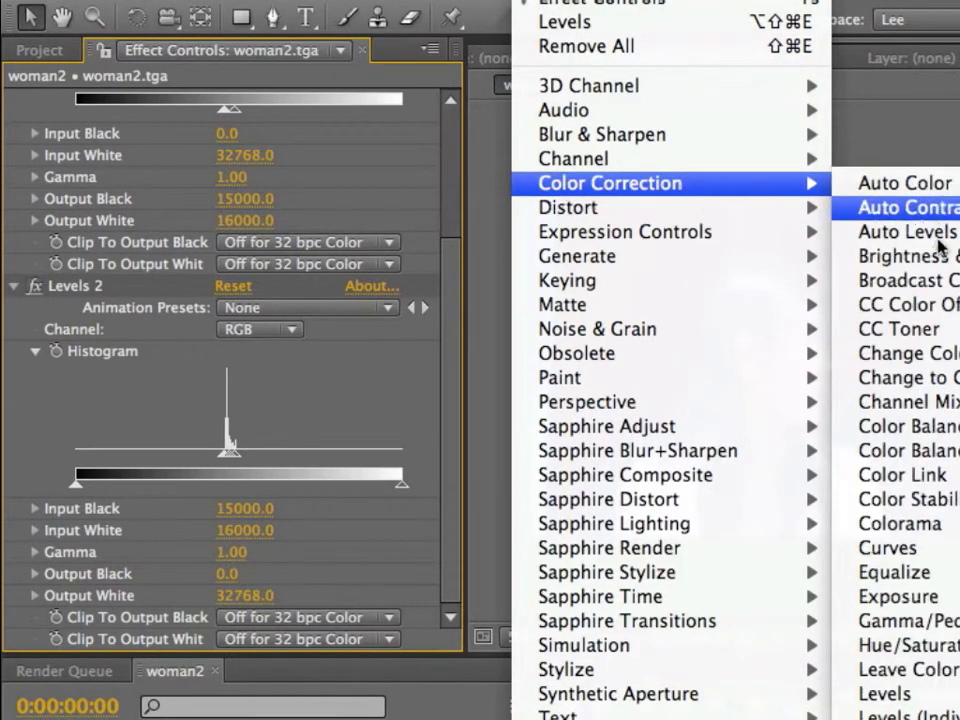
left_click(918, 697)
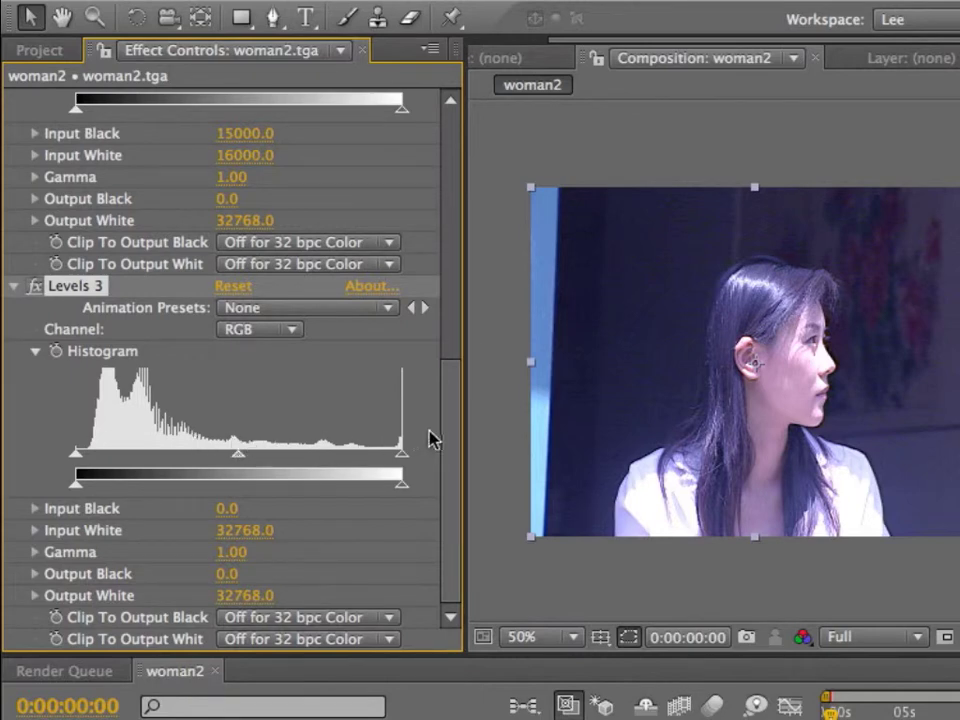
left_click_drag(441, 439, 463, 465)
left_click(37, 49)
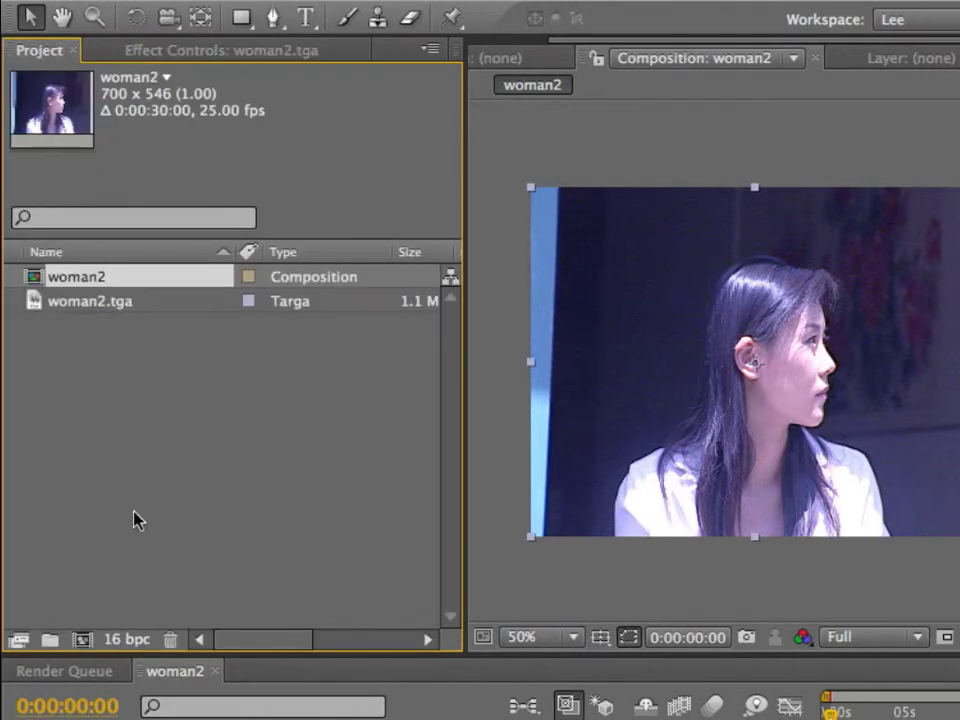